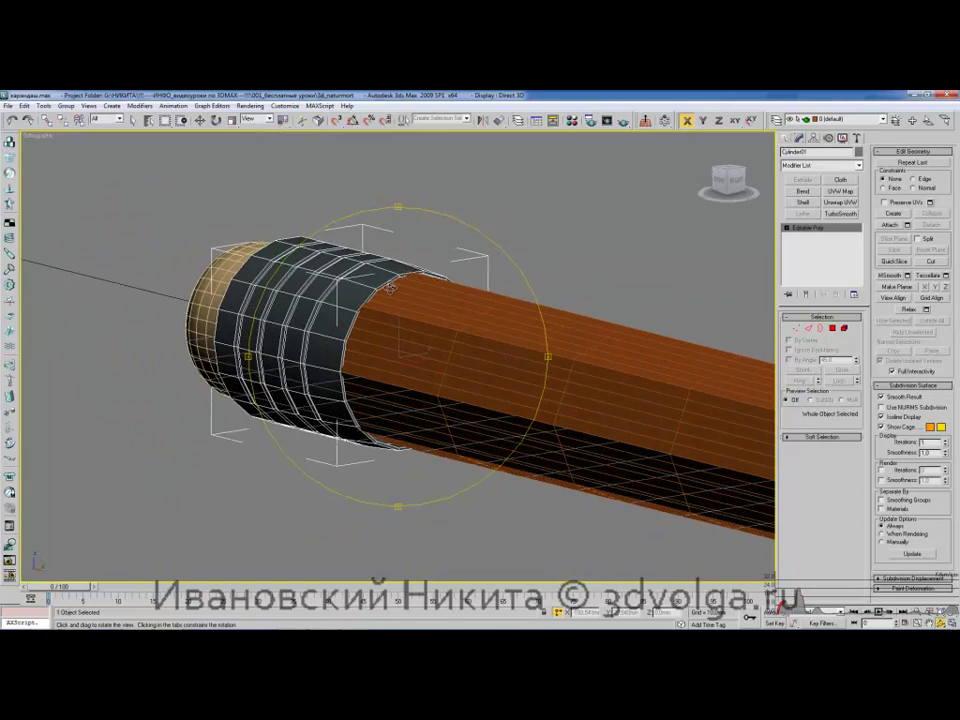
Select the eraser's end polygon in its Editable Poly level and extend it slightly outward
mouse_move(240, 285)
mouse_down()
mouse_move(275, 304)
mouse_move(392, 262)
mouse_move(357, 291)
mouse_up()
middle_drag(417, 287, 312, 291)
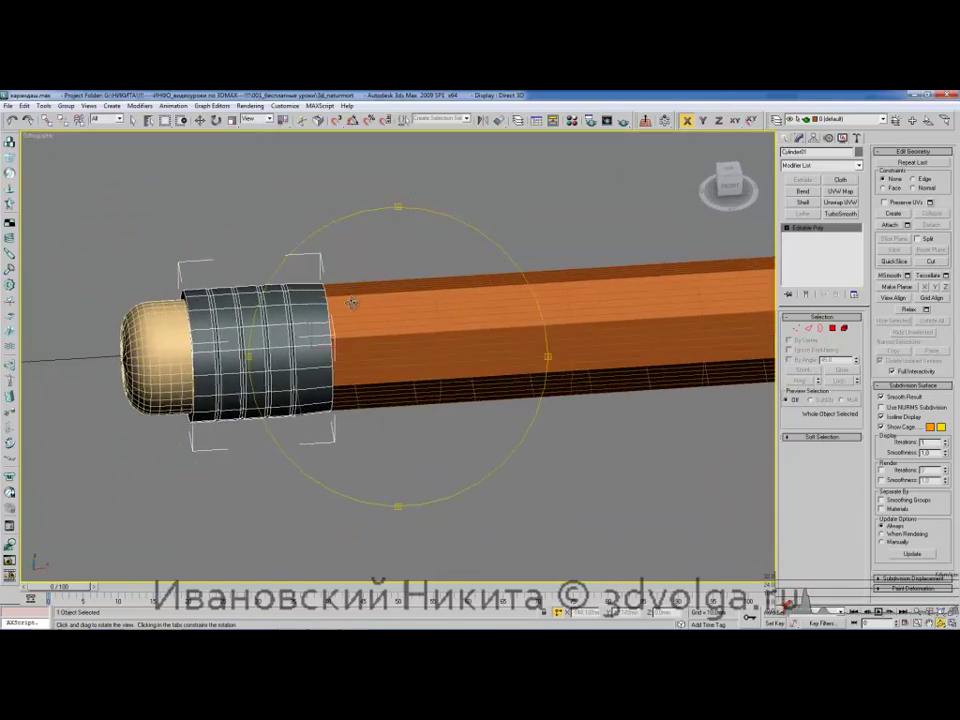
drag(318, 310, 344, 305)
mouse_move(319, 312)
middle_down()
mouse_move(400, 300)
mouse_move(379, 324)
mouse_move(450, 273)
mouse_move(402, 328)
mouse_move(389, 311)
middle_up()
click(292, 332)
click(803, 237)
alt+middle_drag(298, 288, 330, 308)
click(830, 330)
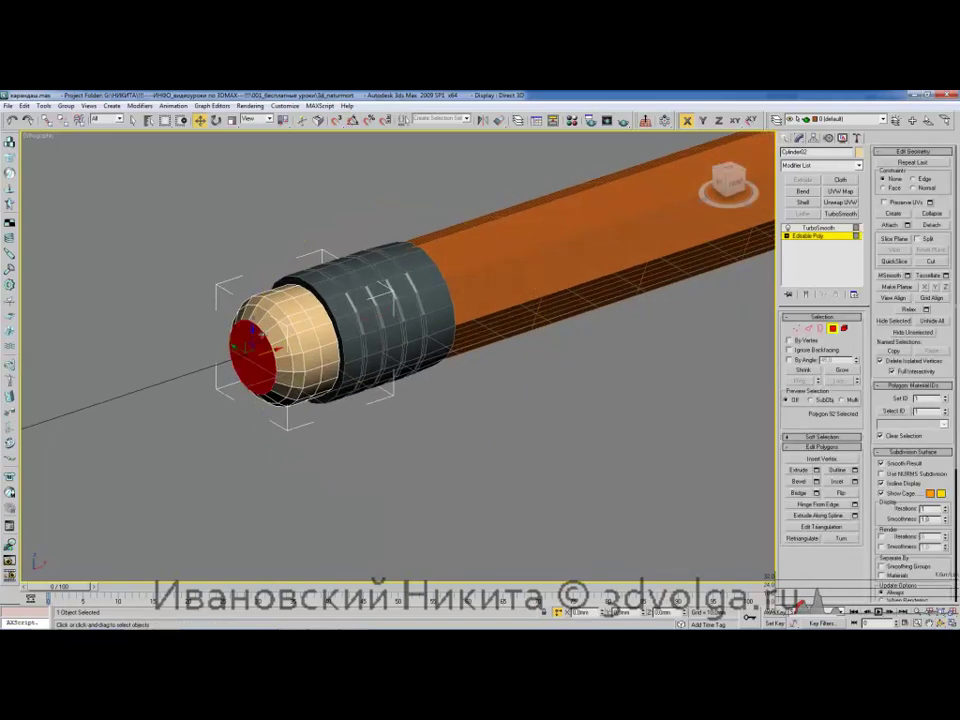
mouse_move(253, 349)
mouse_down()
mouse_move(258, 342)
mouse_move(247, 369)
mouse_up()
Round off the eraser's end by extruding and scaling down its end face, and return to the TurboSmooth level
key(r)
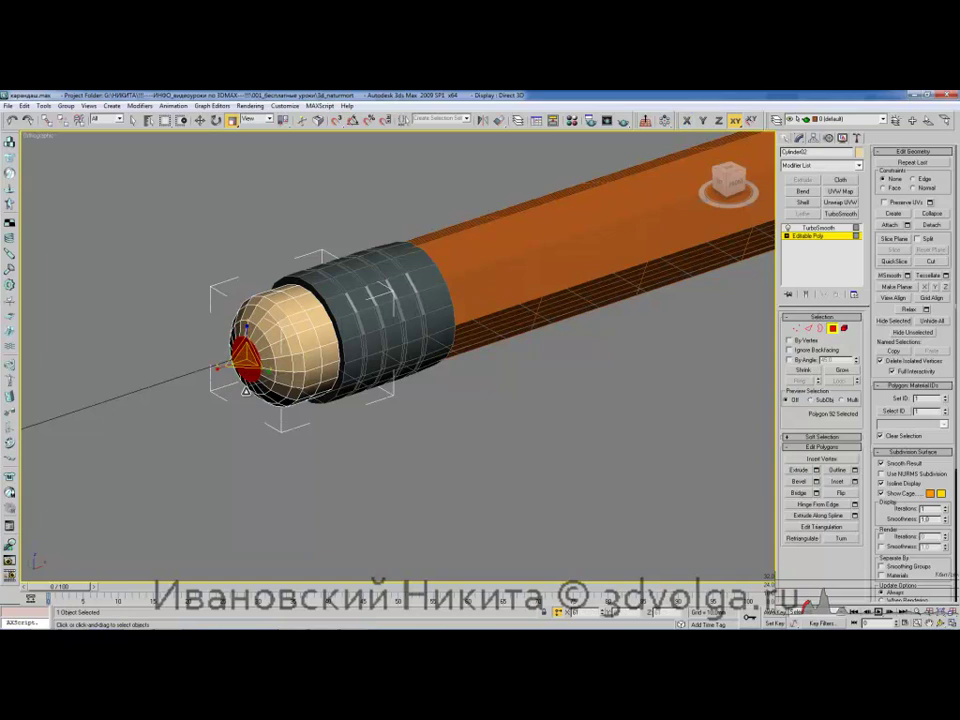
key(shift+e)
key(r)
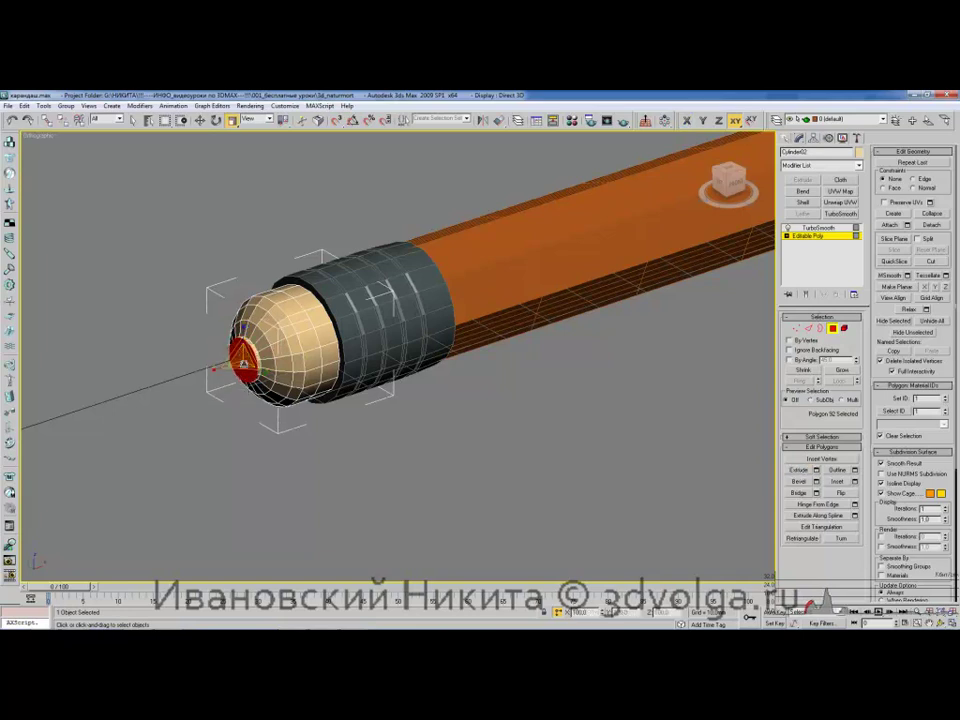
alt+middle_drag(258, 374, 293, 334)
key(w)
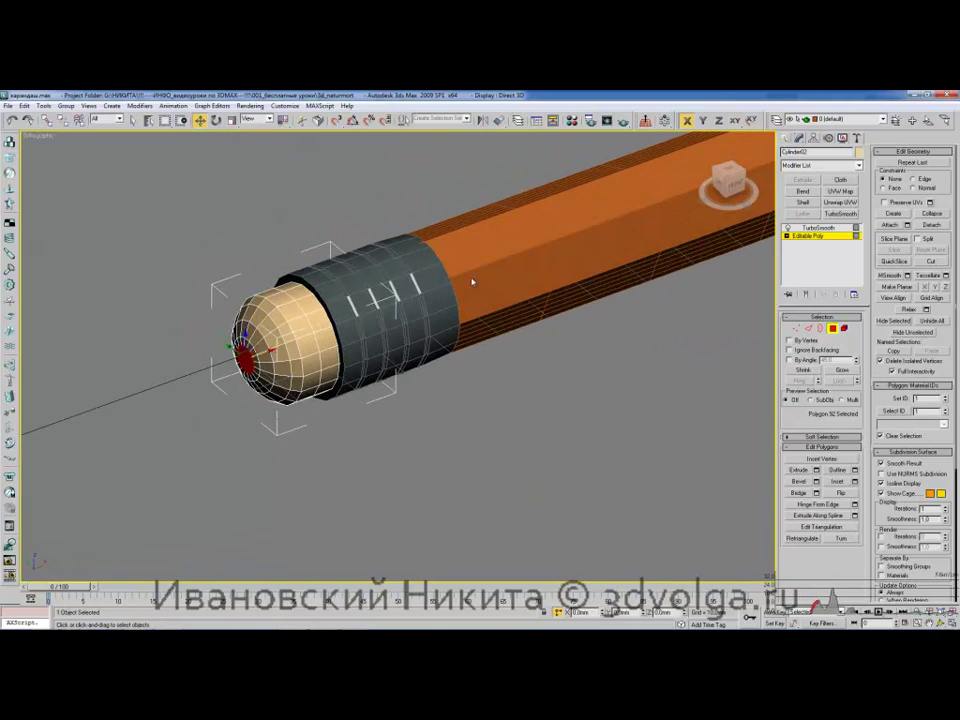
click(819, 228)
Edit the pencil body's vertices and shift those on its underside along X to shape a zigzag line before the sharpened cone
mouse_move(382, 296)
alt+middle_down()
mouse_move(292, 287)
mouse_move(232, 299)
alt+middle_up()
scroll(232, 299, down, 2)
middle_drag(372, 307, 276, 307)
mouse_move(510, 314)
middle_down()
mouse_move(258, 331)
mouse_move(405, 336)
mouse_move(392, 347)
mouse_move(386, 311)
mouse_move(380, 318)
middle_up()
click(371, 368)
middle_drag(310, 339, 378, 346)
alt+middle_drag(438, 400, 428, 354)
click(795, 329)
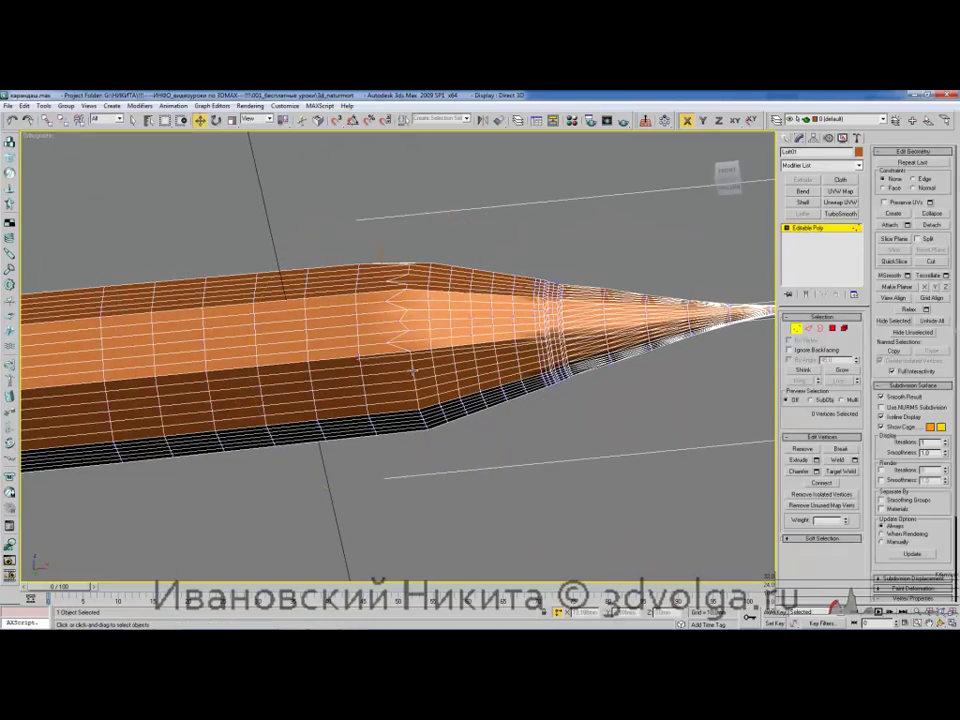
alt+middle_drag(461, 383, 410, 396)
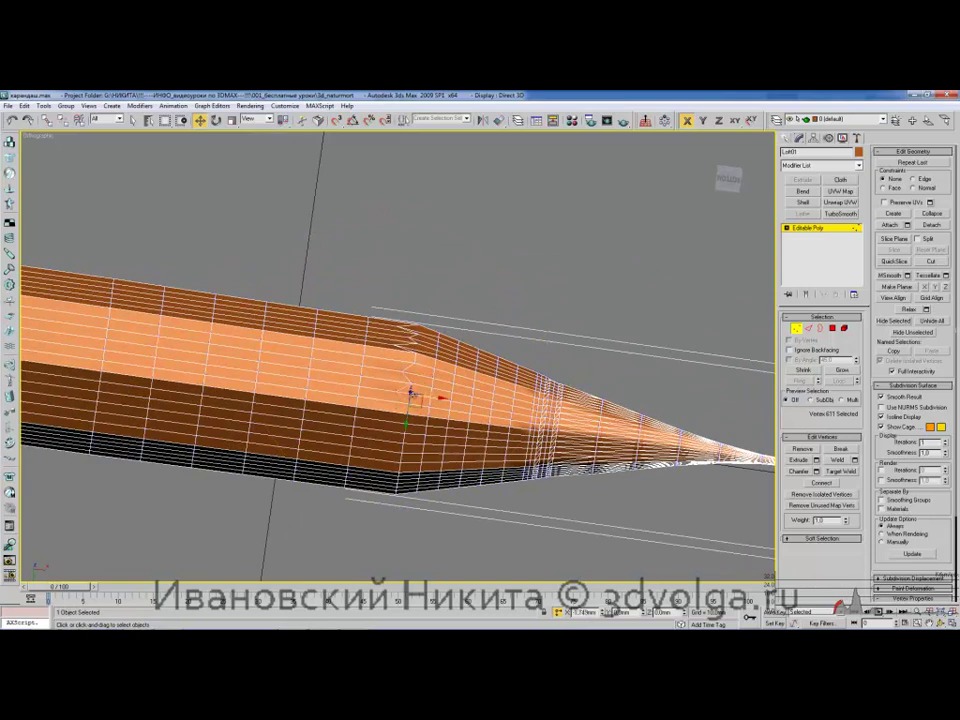
middle_drag(429, 414, 439, 383)
click(416, 404)
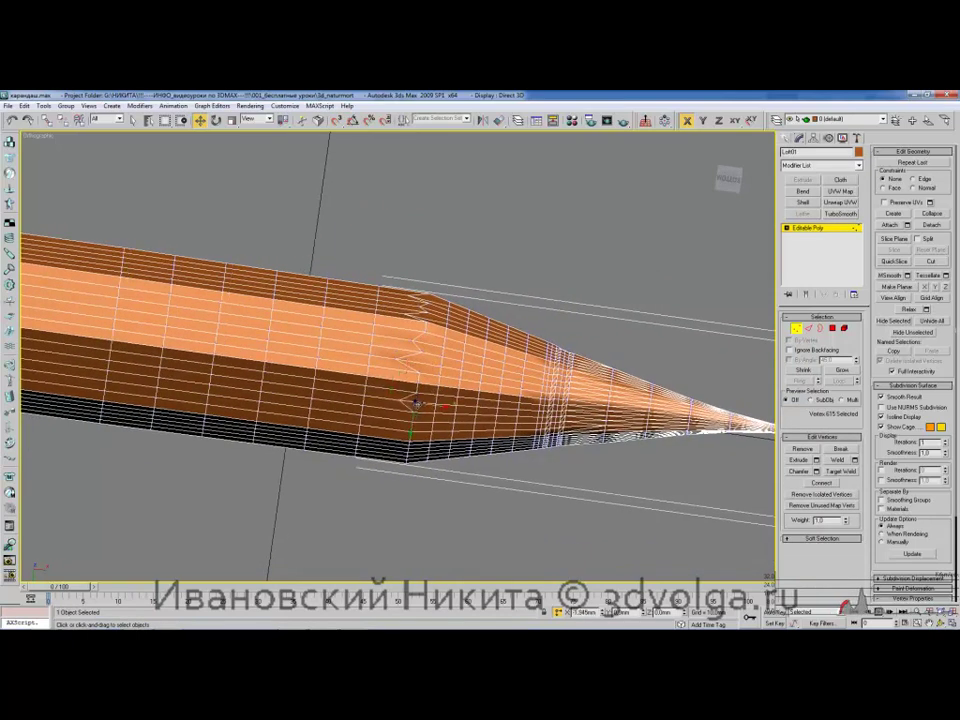
Continue the zigzag line around the pencil's remaining faces by shifting single vertices along X
mouse_move(489, 434)
alt+middle_down()
mouse_move(456, 350)
mouse_move(409, 405)
alt+middle_up()
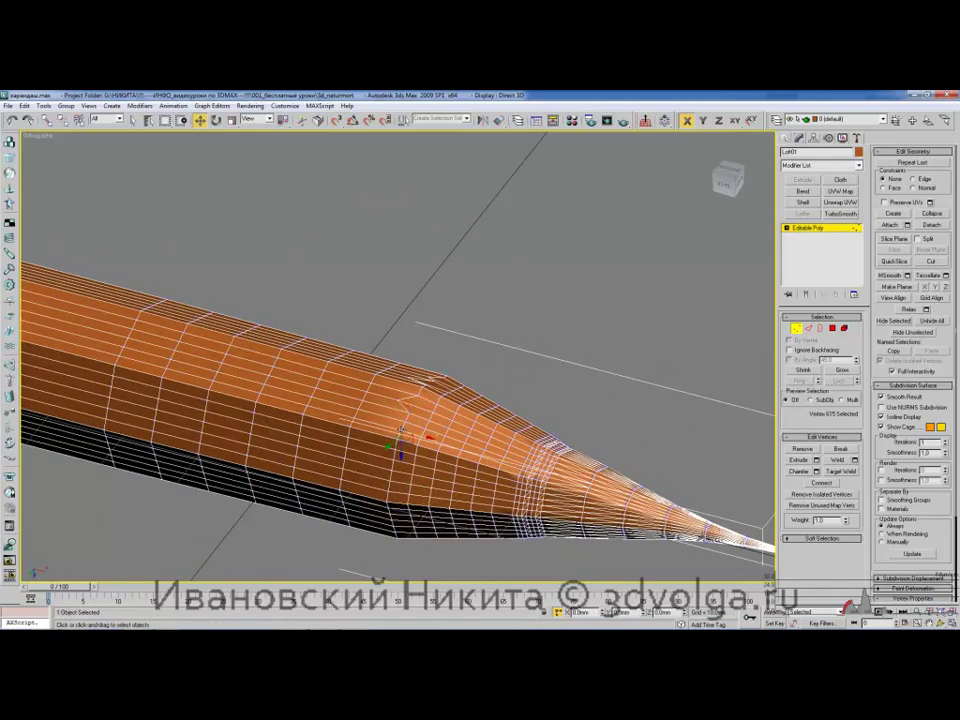
mouse_move(424, 425)
alt+middle_down()
mouse_move(464, 382)
mouse_move(434, 420)
mouse_move(425, 404)
mouse_move(401, 416)
mouse_move(396, 361)
mouse_move(404, 394)
alt+middle_up()
click(403, 398)
drag(403, 395, 385, 396)
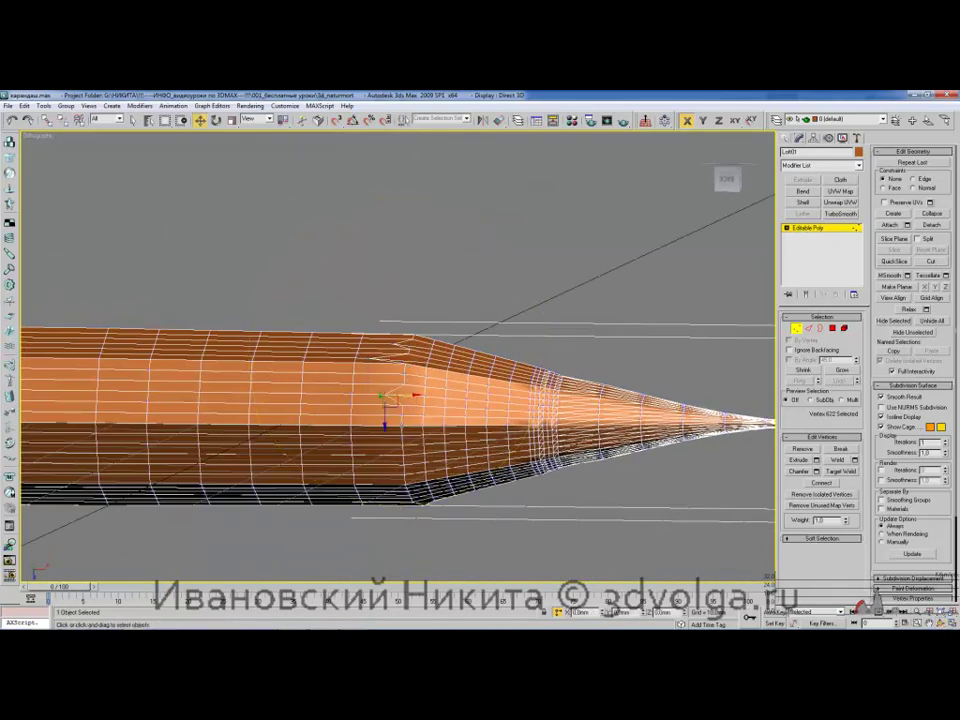
alt+middle_drag(398, 427, 441, 356)
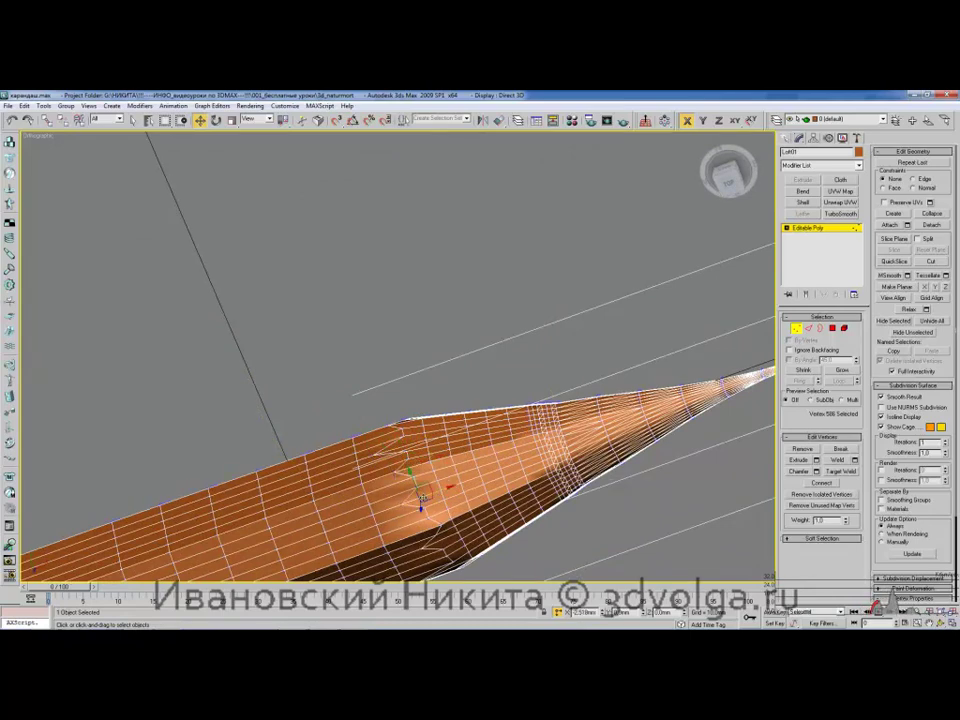
Detach all polygons from the zigzag line to the pencil's point as a separate object named "черенок", and leave polygon editing
mouse_move(436, 476)
alt+middle_down()
mouse_move(433, 404)
mouse_move(464, 441)
mouse_move(455, 515)
mouse_move(470, 470)
alt+middle_up()
key(t)
mouse_move(456, 387)
middle_down()
mouse_move(385, 409)
mouse_move(540, 325)
middle_up()
scroll(385, 409, up, 4)
click(832, 329)
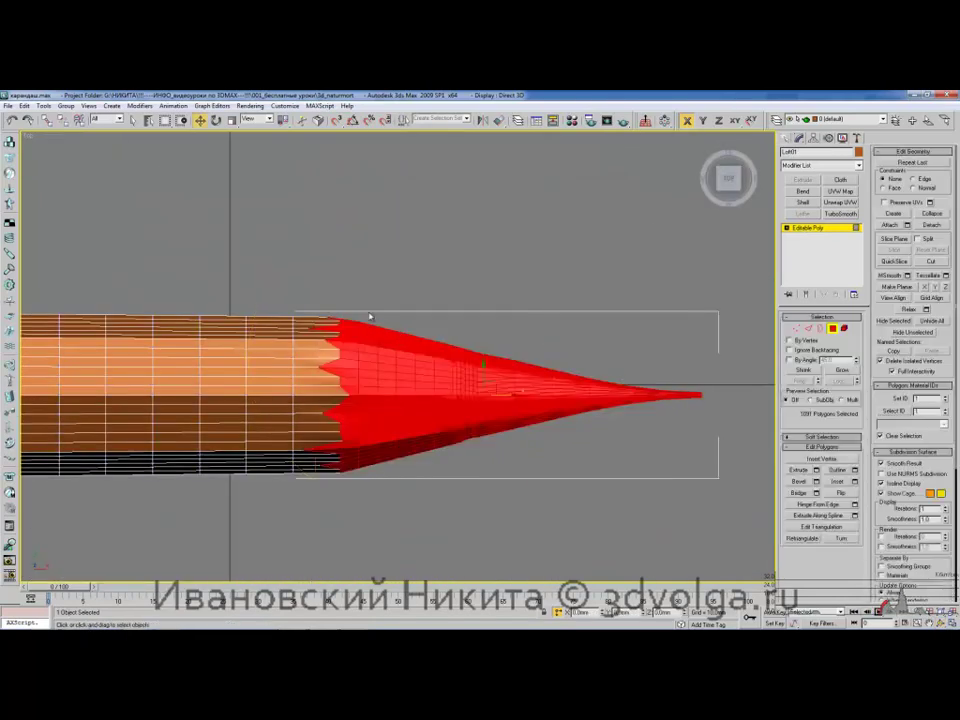
mouse_move(423, 365)
alt+middle_down()
mouse_move(433, 279)
mouse_move(401, 386)
mouse_move(398, 368)
mouse_move(401, 358)
mouse_move(428, 355)
mouse_move(418, 381)
alt+middle_up()
drag(418, 381, 419, 395)
click(931, 225)
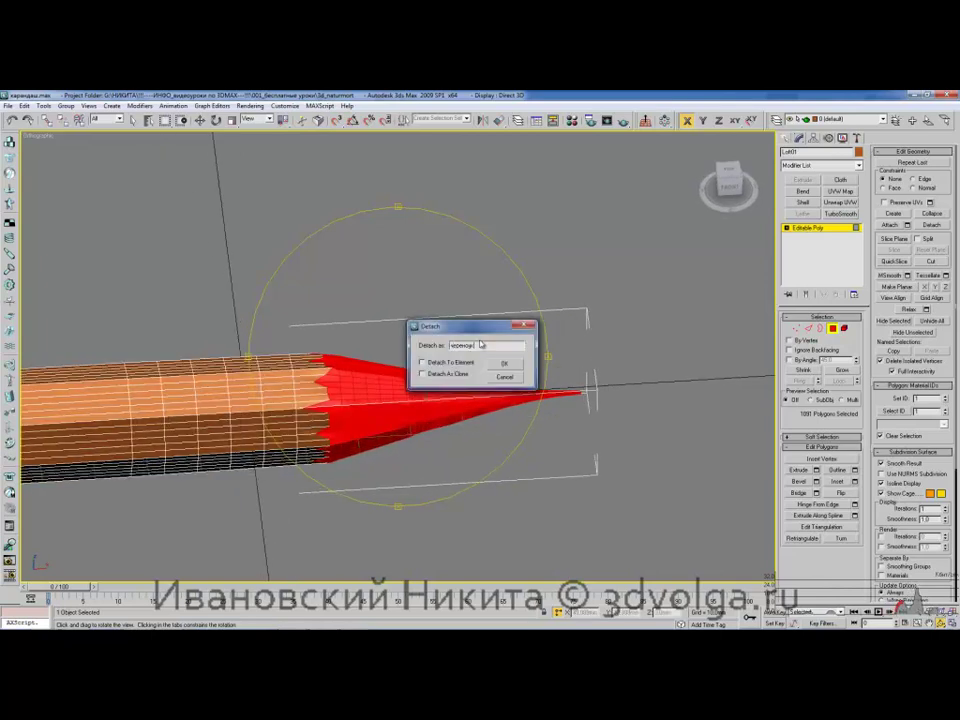
key(Return)
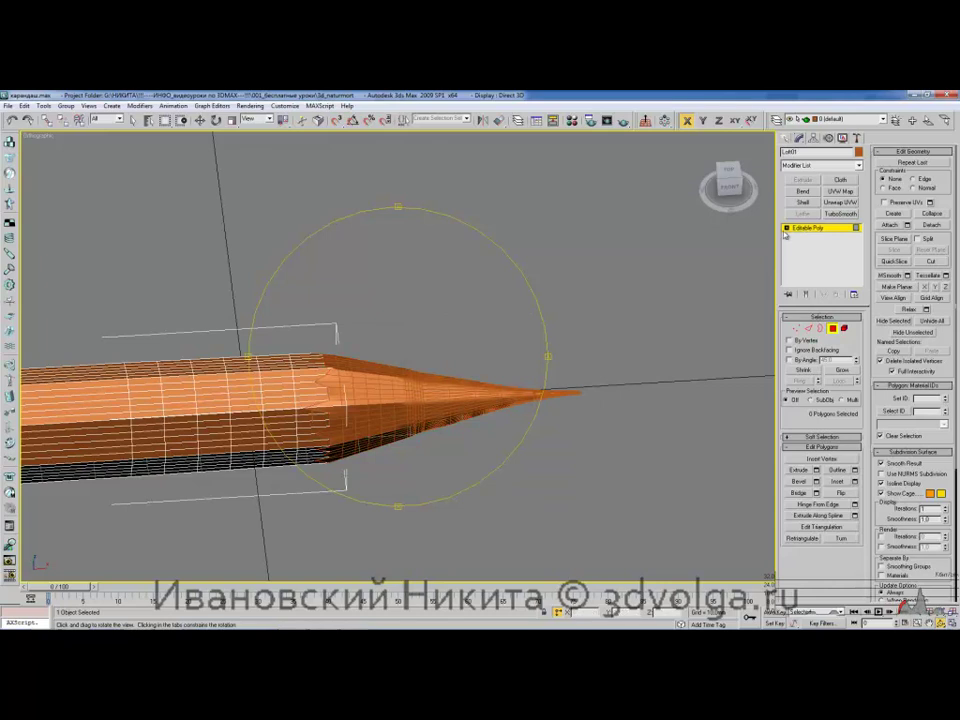
click(795, 229)
right_click(428, 309)
Change the pencil body's object color to blue
middle_drag(428, 309, 579, 306)
scroll(579, 306, down, 3)
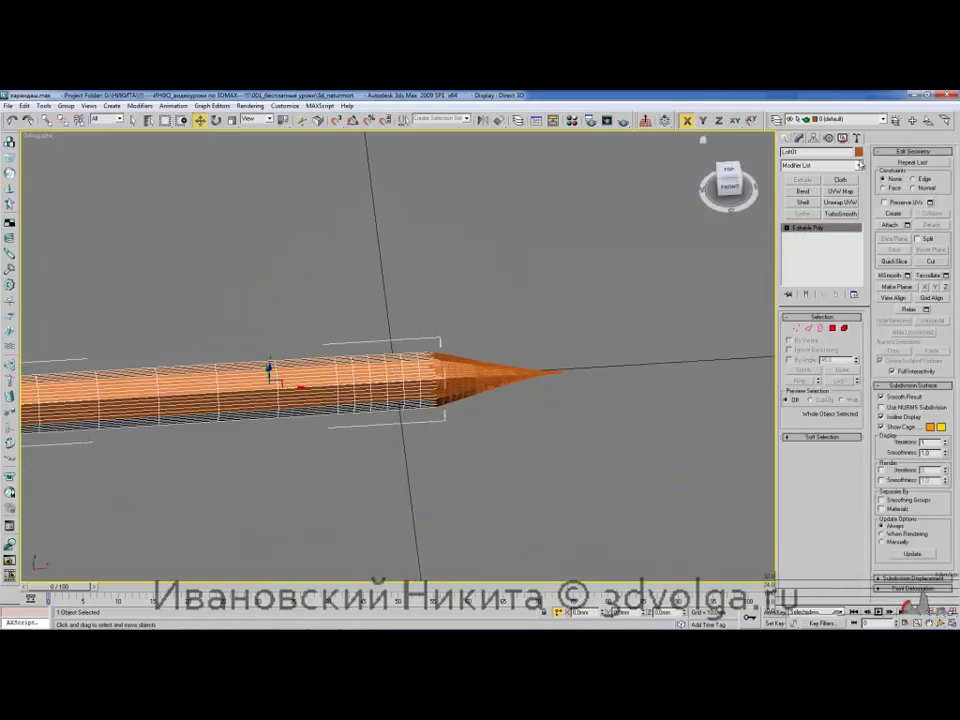
click(858, 153)
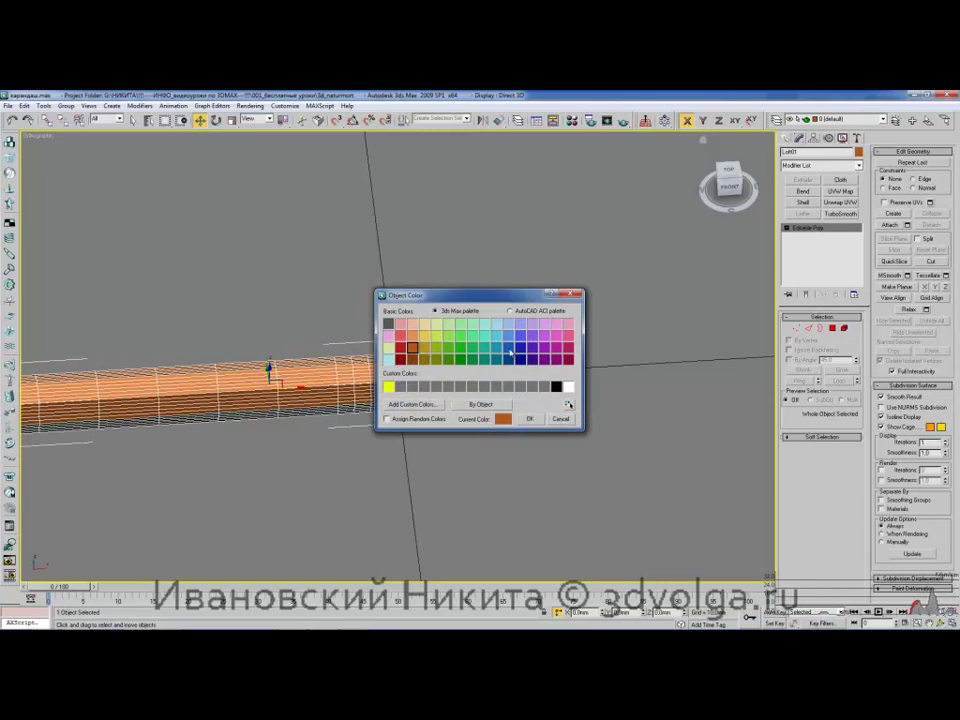
click(530, 418)
Examine the ferrule and the eraser alongside the existing materials in the Material Editor
middle_drag(234, 346, 474, 344)
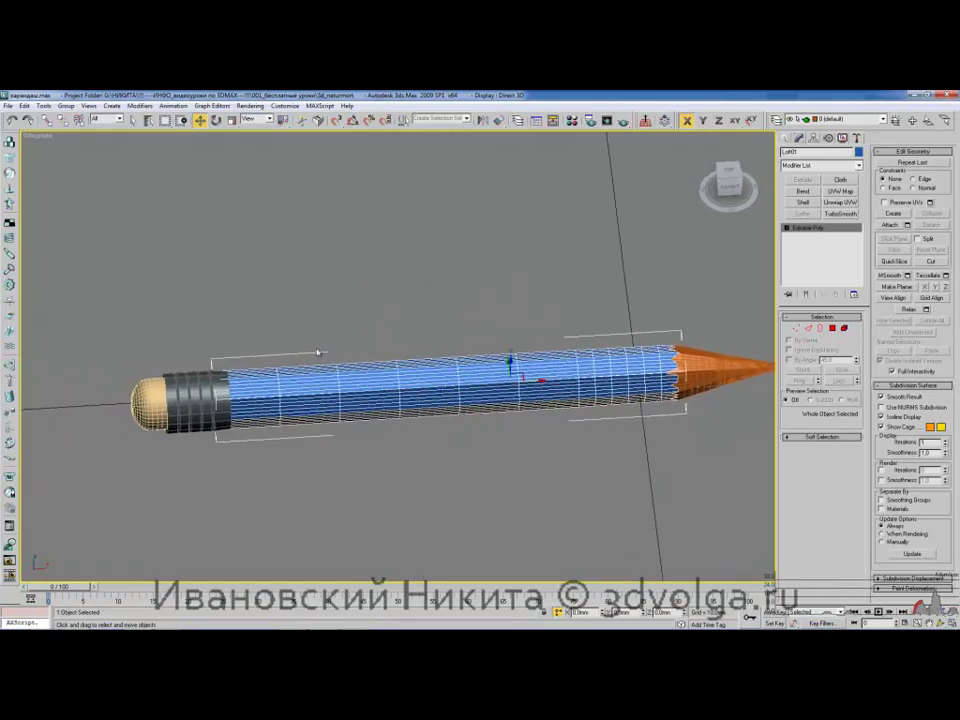
scroll(322, 352, up, 2)
middle_drag(322, 350, 497, 334)
click(309, 375)
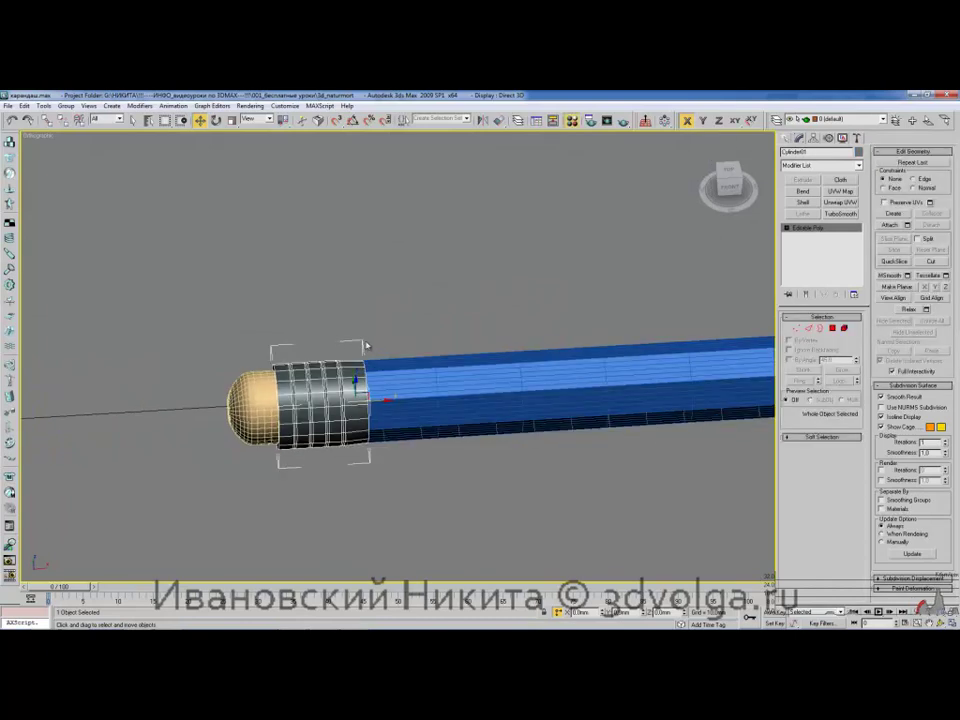
key(m)
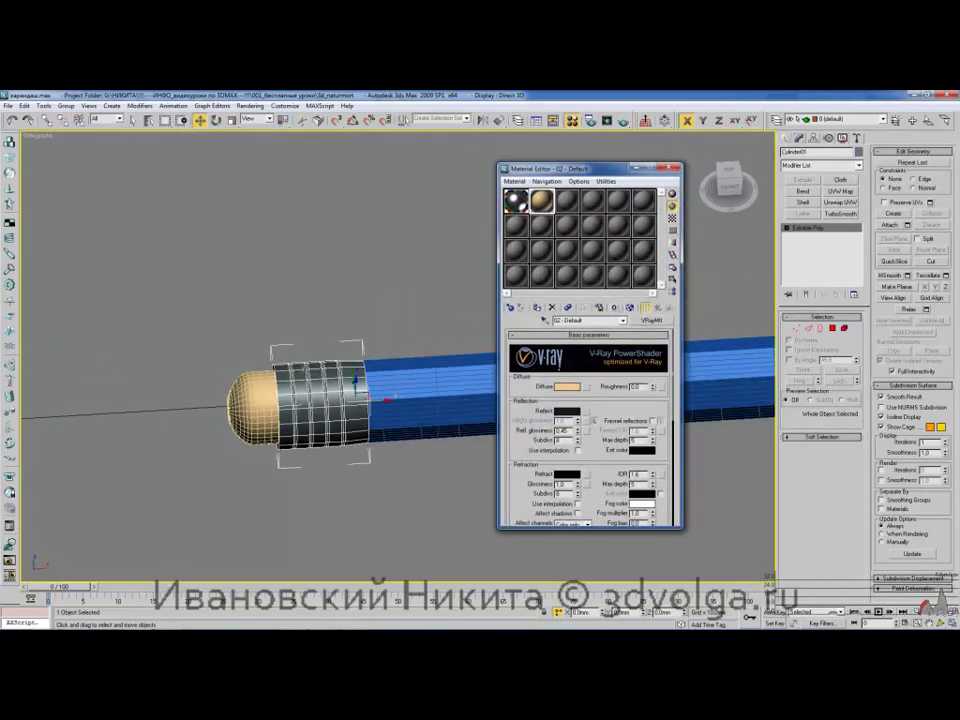
middle_drag(321, 338, 301, 339)
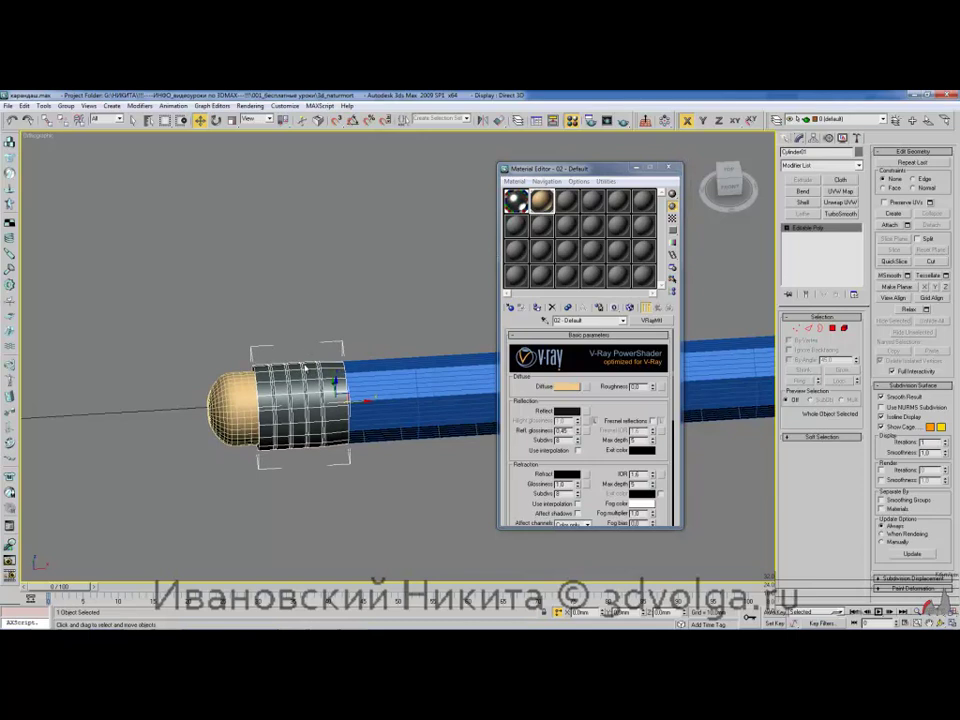
click(234, 395)
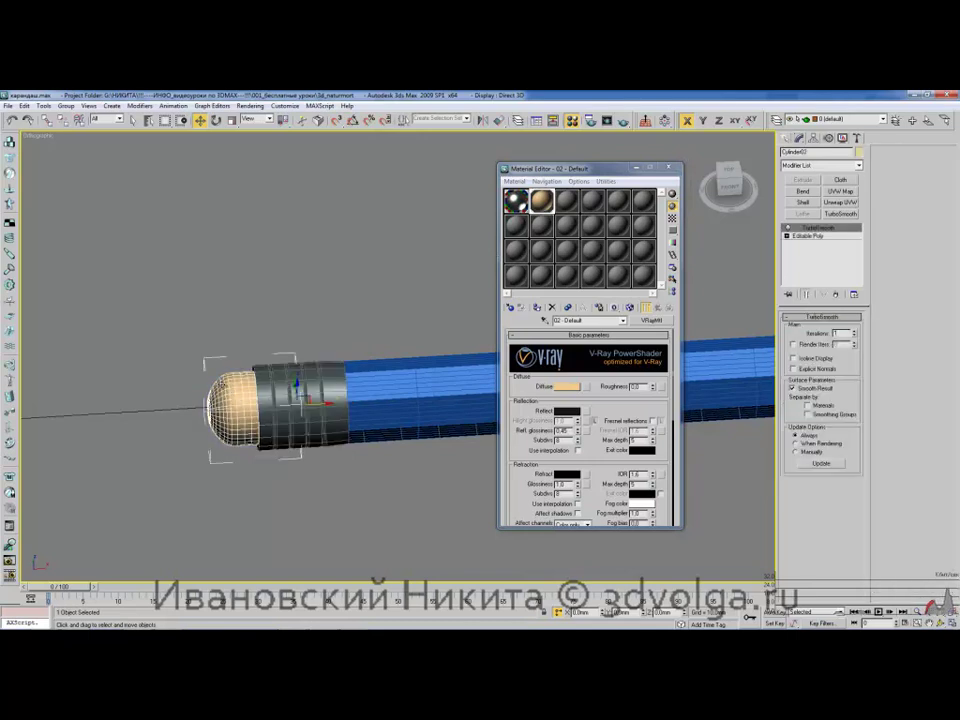
middle_drag(274, 371, 204, 388)
middle_drag(310, 370, 277, 373)
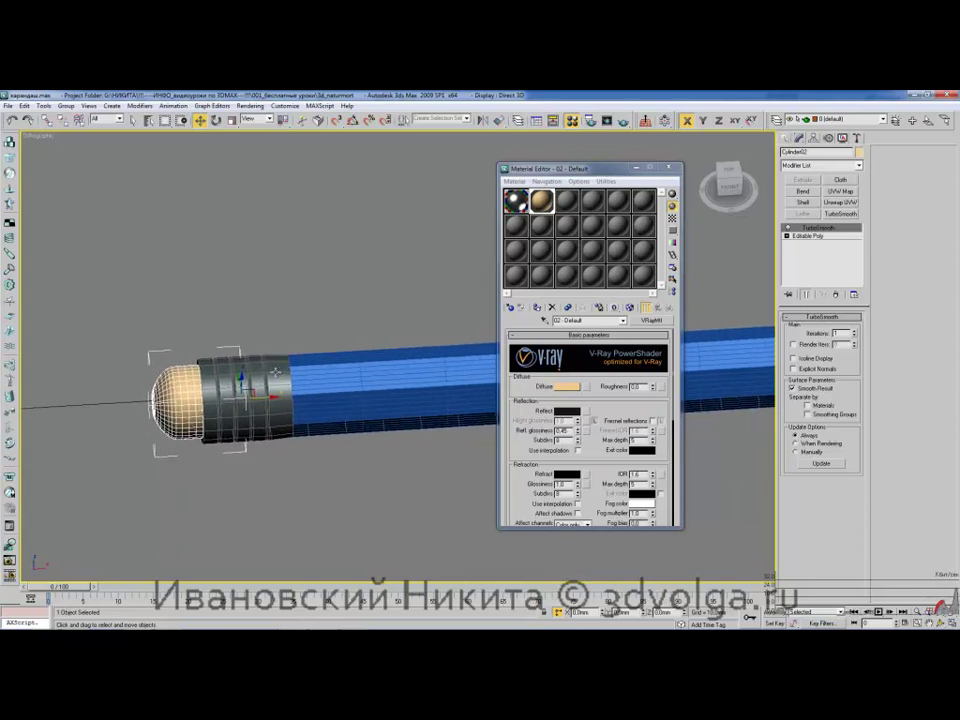
click(669, 168)
Select the pencil body and make the third material slot a VRayMtl material
mouse_move(604, 306)
middle_down()
mouse_move(409, 341)
mouse_move(335, 336)
mouse_move(579, 321)
middle_up()
click(428, 362)
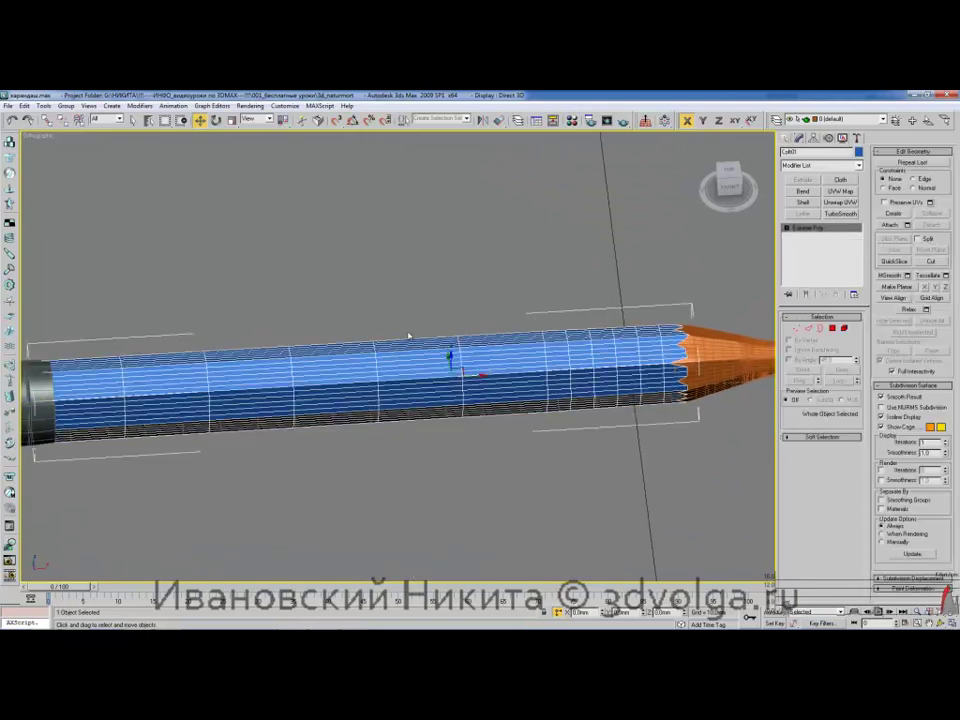
key(m)
click(572, 202)
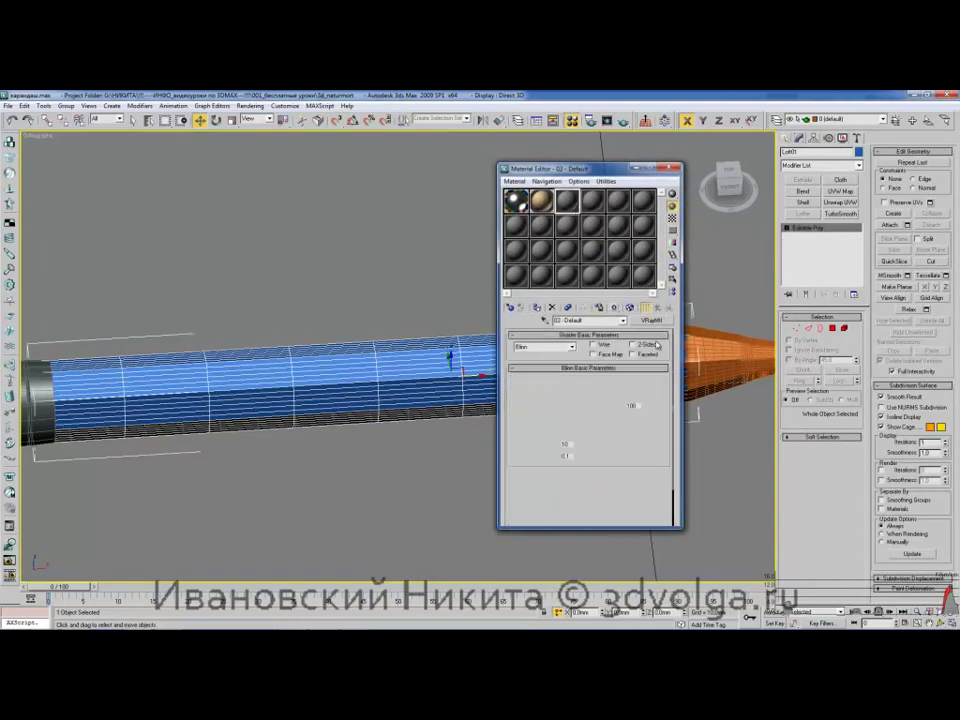
click(651, 320)
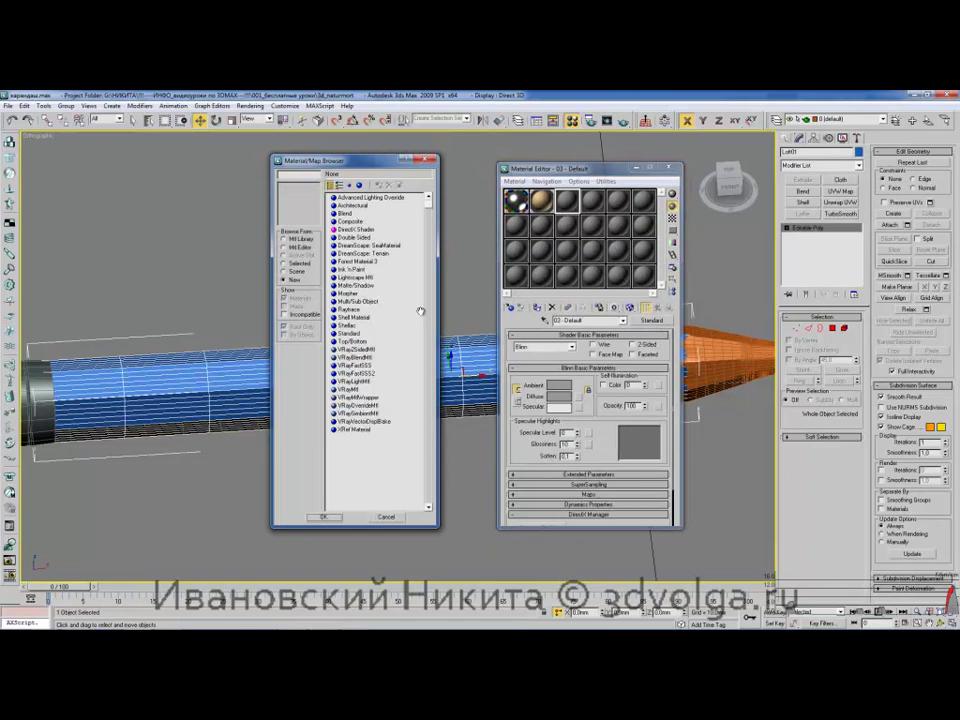
double_click(350, 390)
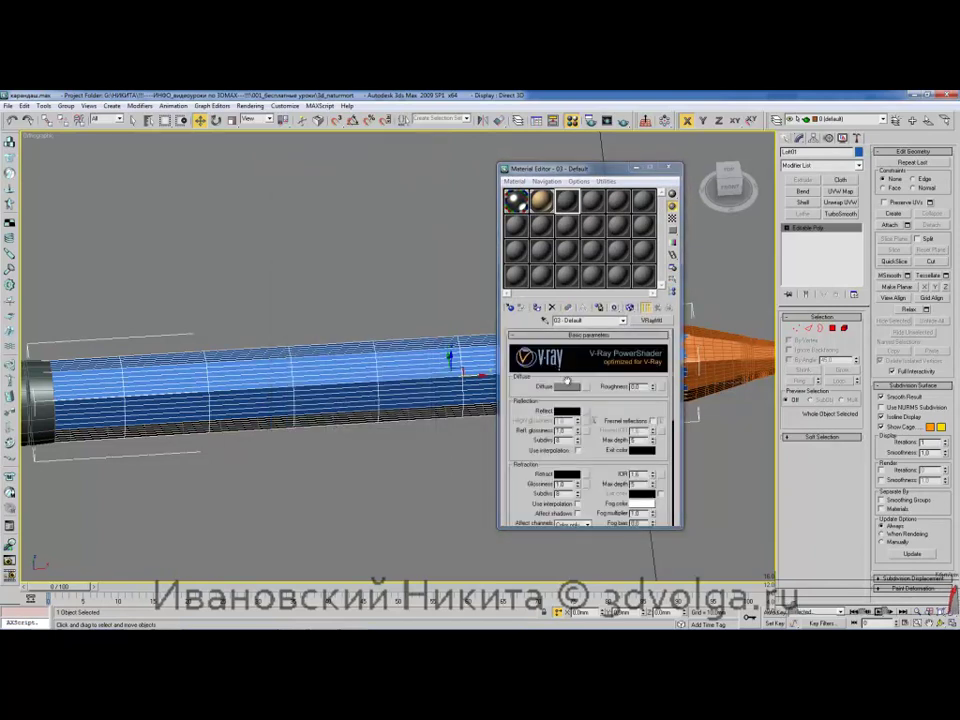
Set the diffuse color of the new V-Ray material to a saturated blue
click(574, 387)
drag(258, 165, 249, 157)
drag(293, 191, 292, 173)
mouse_move(249, 154)
mouse_down()
mouse_move(241, 156)
mouse_move(283, 167)
mouse_up()
click(366, 236)
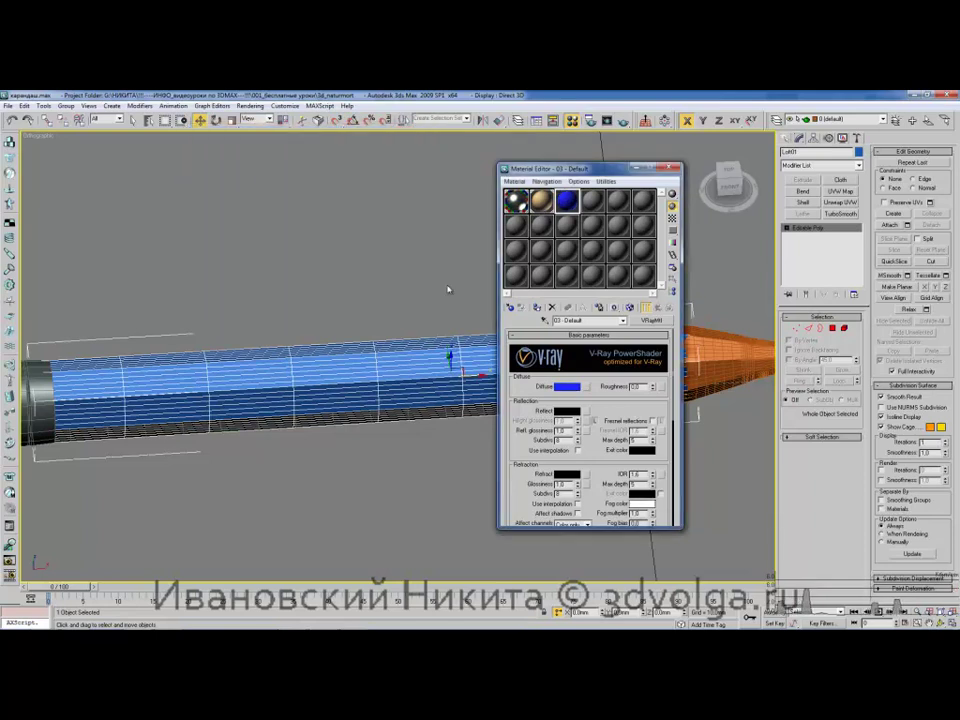
click(567, 386)
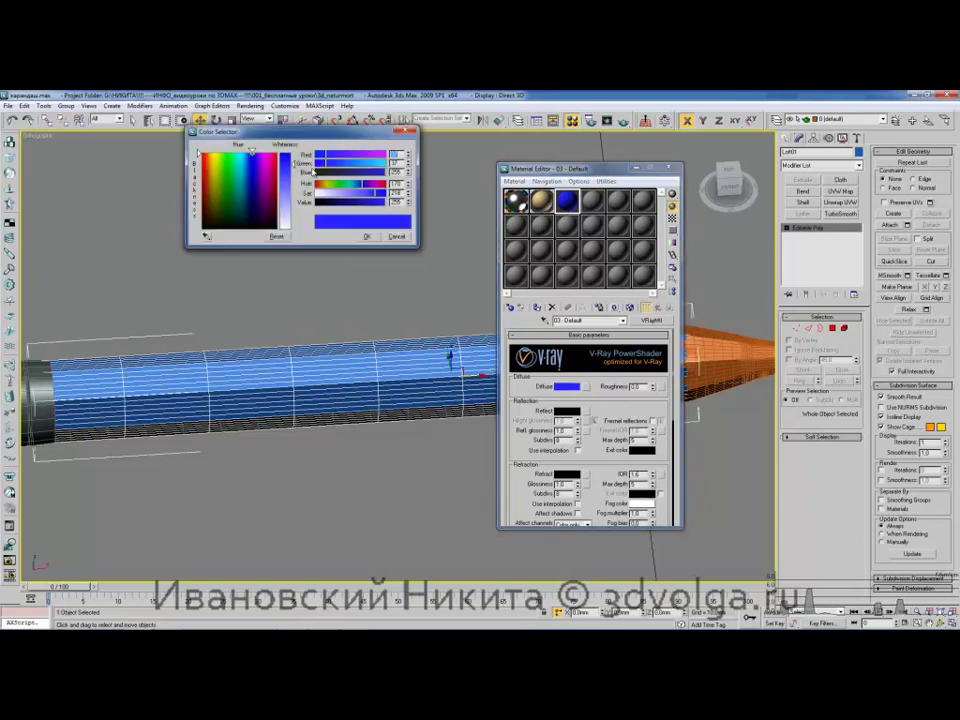
click(368, 237)
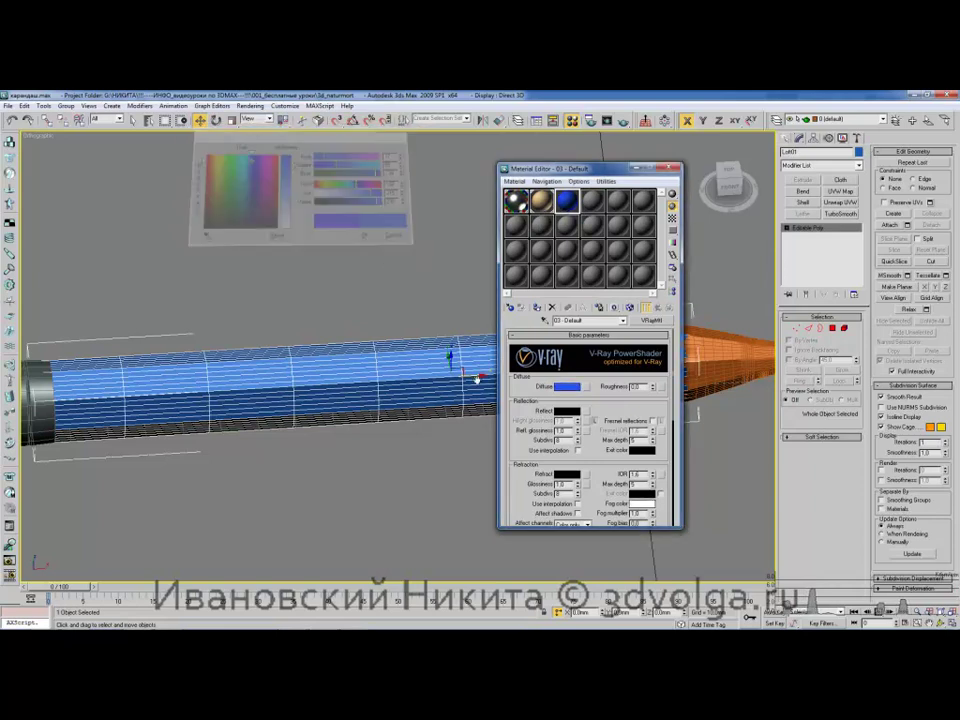
Set the blue material's reflection color to dark grey with value 55 and adjust its reflection glossiness
click(566, 411)
drag(284, 168, 290, 173)
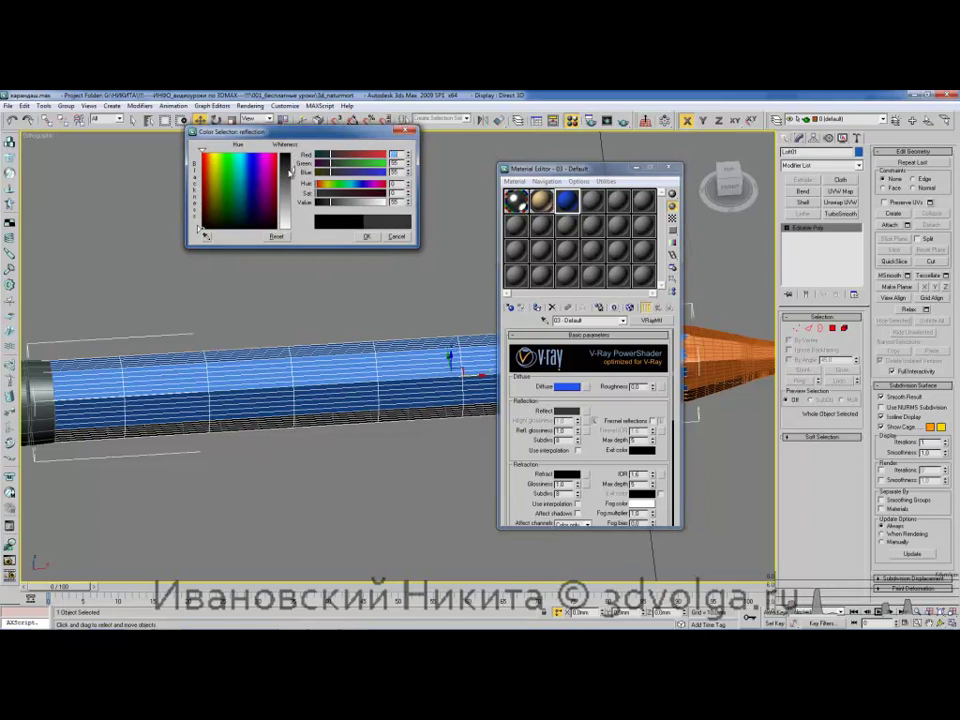
click(366, 236)
drag(566, 431, 540, 429)
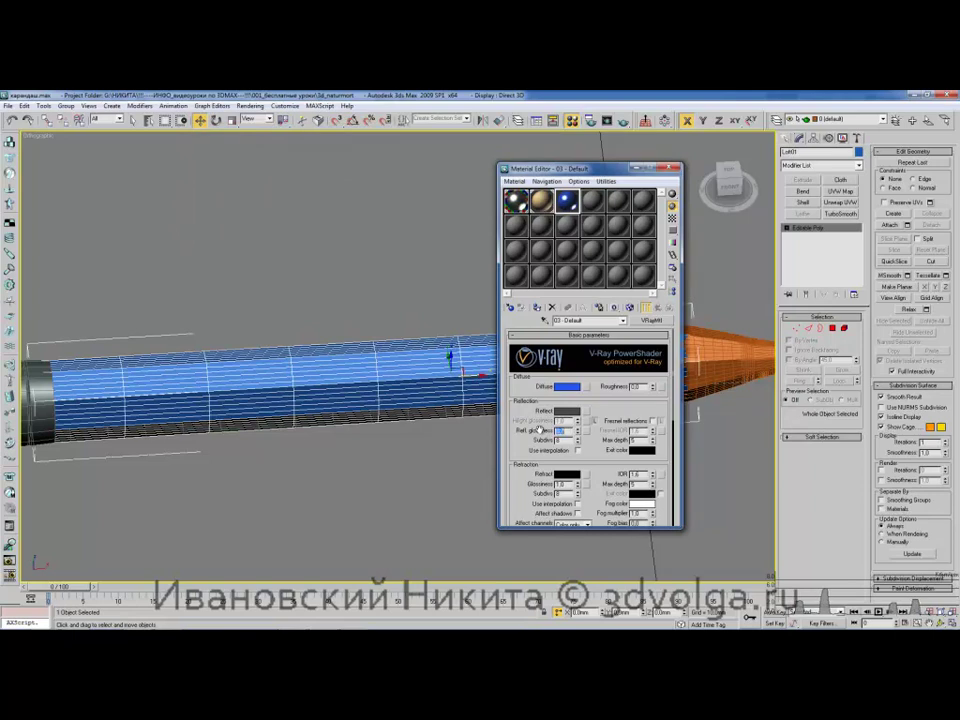
Assign the blue material to the pencil body and close the Material Editor
mouse_move(561, 168)
mouse_down()
mouse_move(613, 182)
mouse_move(432, 368)
mouse_up()
middle_drag(426, 368, 279, 381)
click(721, 183)
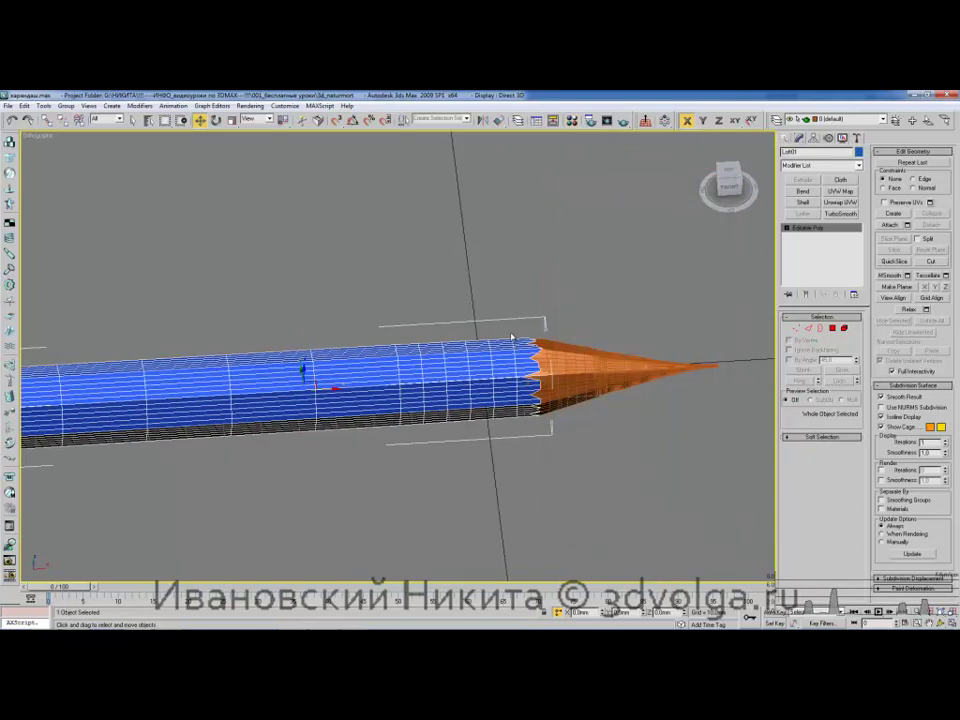
Select the polygons of the thin lead at the point of the detached sharpened part, seen from the top
middle_drag(507, 346, 397, 346)
click(469, 351)
key(t)
key(z)
mouse_move(459, 379)
middle_down()
mouse_move(435, 387)
mouse_move(438, 372)
middle_up()
scroll(435, 387, down, 2)
middle_drag(551, 356, 488, 361)
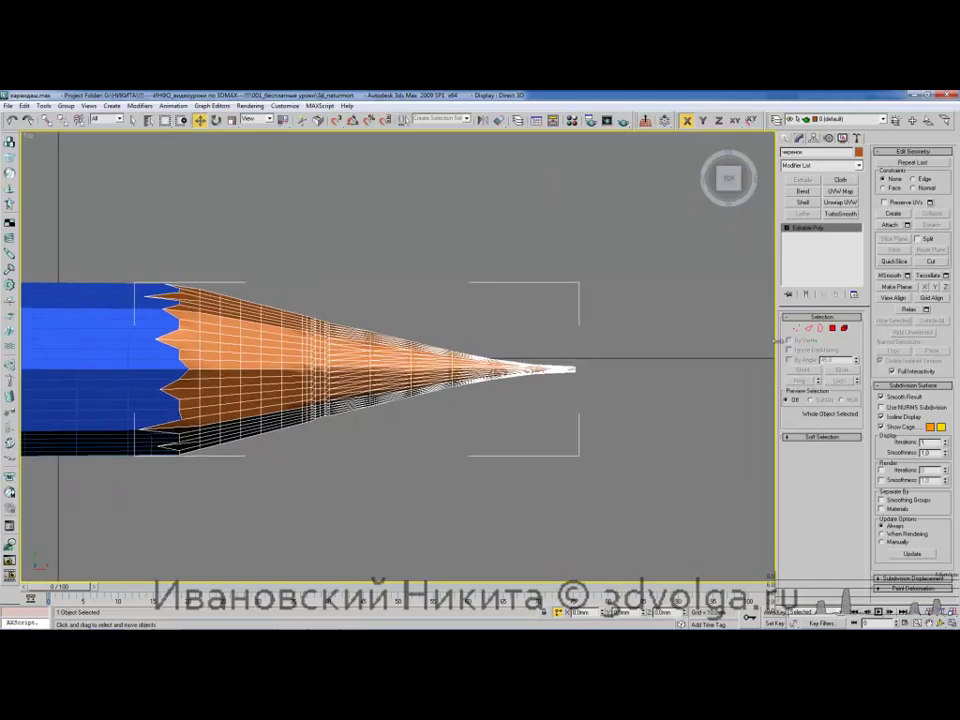
click(833, 329)
drag(500, 344, 595, 395)
mouse_move(593, 401)
middle_down()
mouse_move(587, 407)
mouse_move(613, 409)
middle_up()
middle_drag(543, 381, 551, 379)
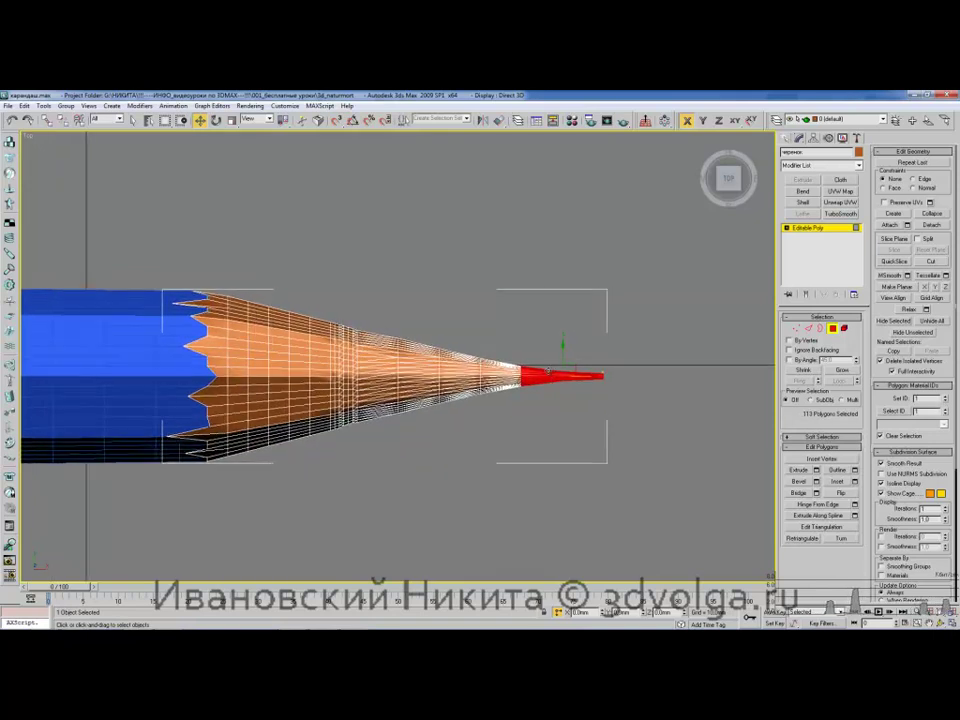
Shift several vertices of the edge loop between the lead and the wood along the pencil's axis to start an uneven zigzag boundary
key(z)
middle_drag(199, 332, 499, 338)
key(1)
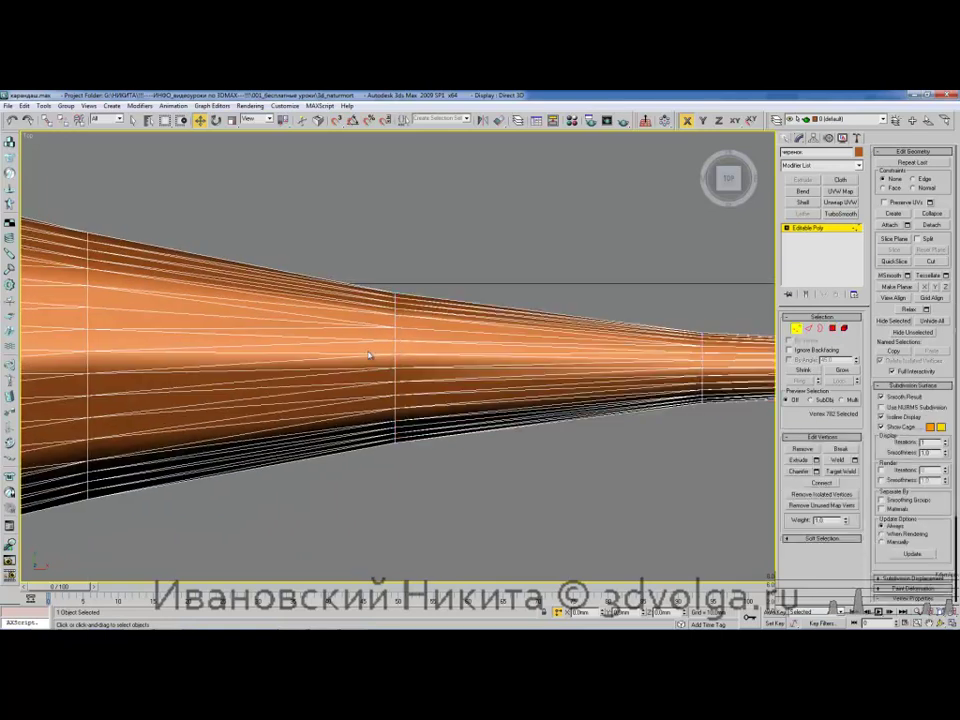
click(395, 356)
drag(414, 353, 402, 427)
click(395, 407)
click(396, 430)
mouse_move(394, 402)
alt+middle_down()
mouse_move(398, 343)
mouse_move(394, 400)
alt+middle_up()
click(394, 432)
drag(416, 431, 402, 431)
alt+middle_drag(422, 453, 404, 401)
click(405, 431)
drag(426, 432, 416, 432)
Continue the zigzag further around the lead boundary by moving individual loop vertices along the pencil's axis
alt+middle_drag(430, 448, 431, 374)
click(397, 459)
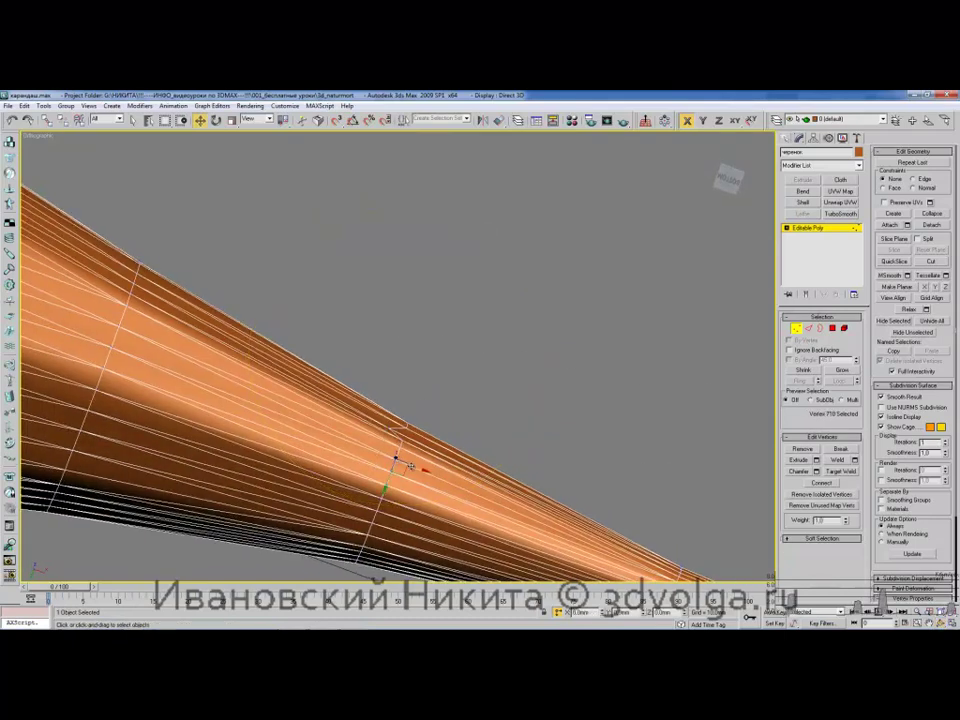
drag(417, 464, 402, 463)
mouse_move(404, 462)
alt+middle_down()
mouse_move(422, 470)
mouse_move(416, 465)
alt+middle_up()
drag(413, 456, 397, 456)
alt+middle_drag(431, 467, 391, 398)
click(398, 469)
drag(415, 468, 400, 470)
Complete the zigzag lead boundary on the pencil's back side by offsetting its remaining loop vertices
mouse_move(418, 516)
alt+middle_down()
mouse_move(411, 428)
mouse_move(396, 465)
mouse_move(375, 467)
mouse_move(392, 426)
mouse_move(386, 433)
mouse_move(530, 401)
mouse_move(439, 360)
mouse_move(434, 339)
mouse_move(422, 364)
mouse_move(396, 343)
mouse_move(360, 360)
mouse_move(361, 390)
mouse_move(325, 432)
mouse_move(368, 367)
mouse_move(330, 389)
alt+middle_up()
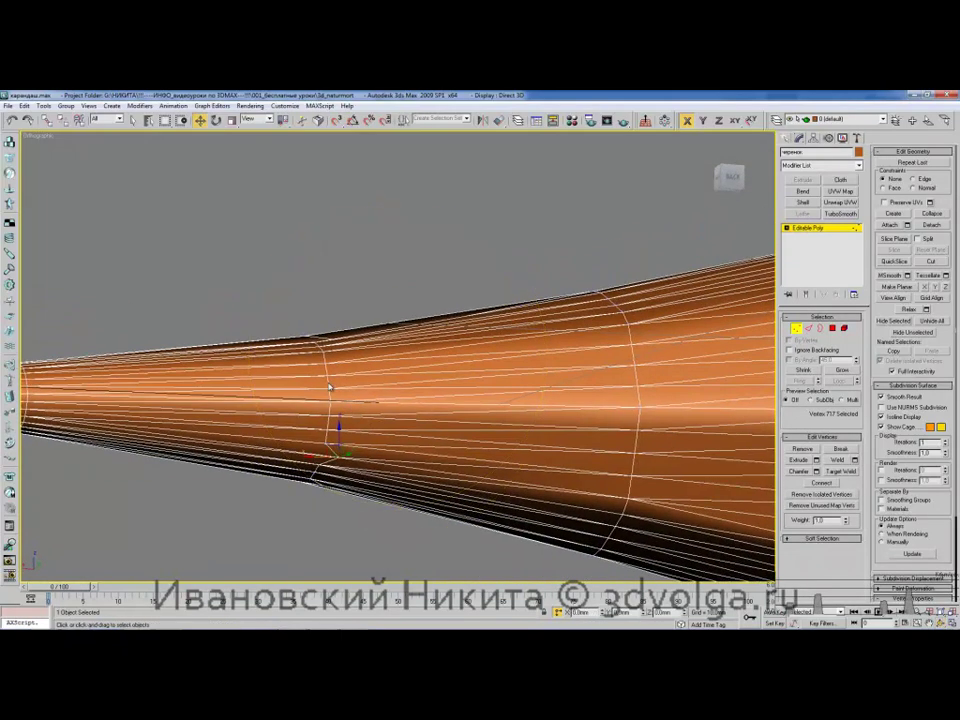
drag(314, 389, 334, 393)
mouse_move(355, 358)
alt+middle_down()
mouse_move(390, 373)
mouse_move(384, 356)
alt+middle_up()
mouse_move(324, 367)
mouse_down()
mouse_move(351, 365)
mouse_move(342, 367)
mouse_up()
alt+middle_drag(395, 326, 398, 312)
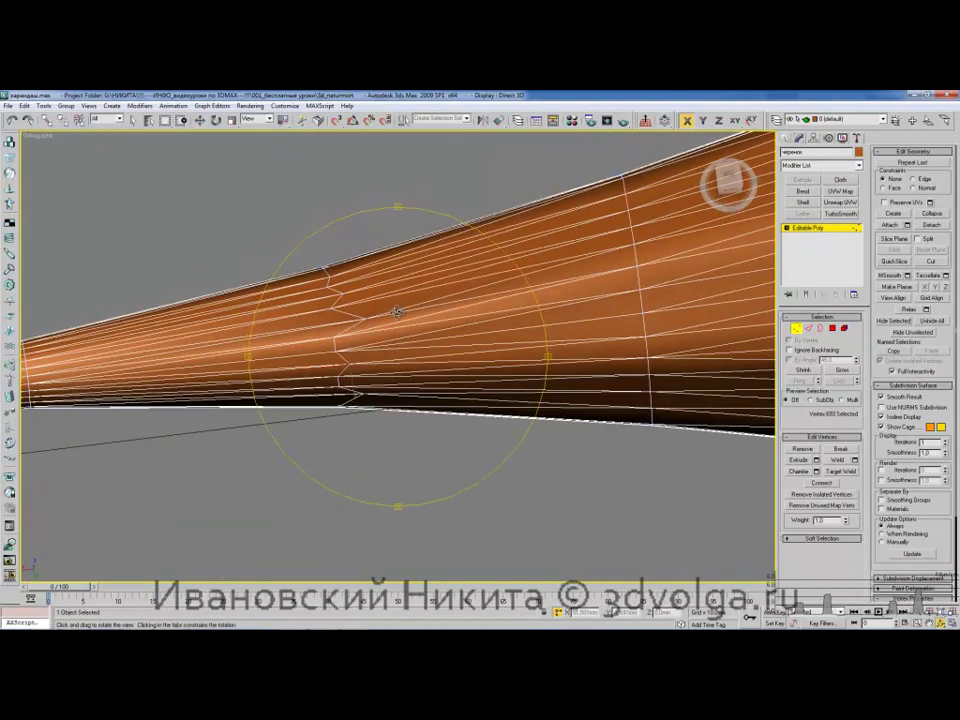
mouse_move(330, 350)
alt+middle_down()
mouse_move(422, 274)
mouse_move(424, 285)
alt+middle_up()
mouse_move(417, 318)
mouse_down()
mouse_move(488, 298)
mouse_move(452, 311)
mouse_move(459, 285)
mouse_move(388, 331)
mouse_move(393, 291)
mouse_move(403, 364)
mouse_up()
scroll(396, 321, down, 2)
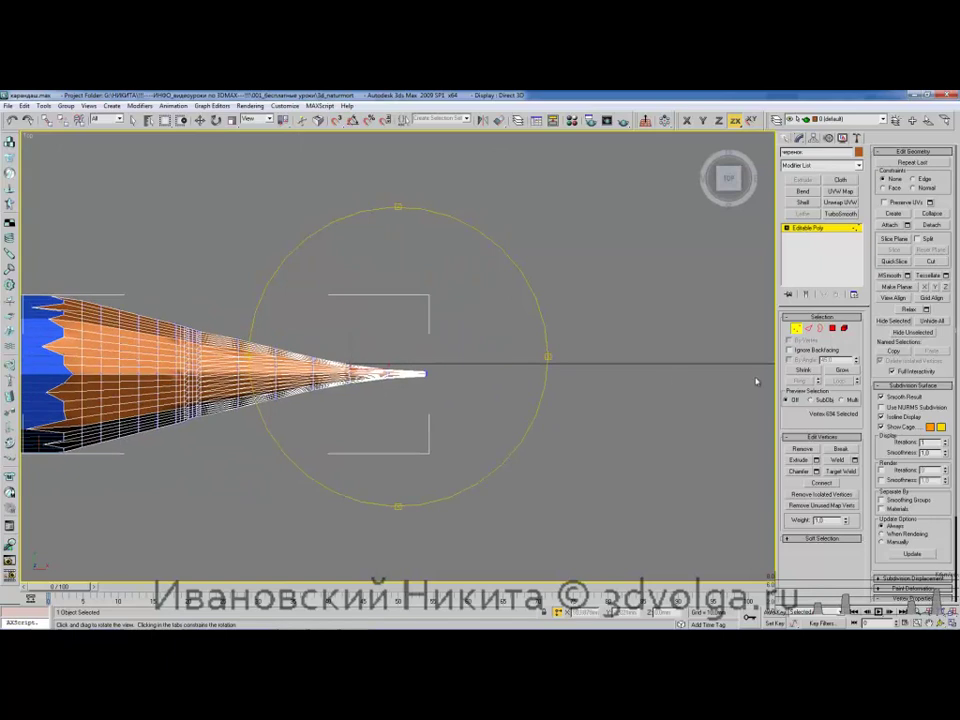
Detach the selected lead polygons at the pencil's point as a separate object
click(833, 329)
mouse_move(381, 382)
middle_down()
mouse_move(410, 383)
mouse_move(412, 355)
middle_up()
drag(468, 399, 473, 405)
middle_drag(423, 367, 407, 365)
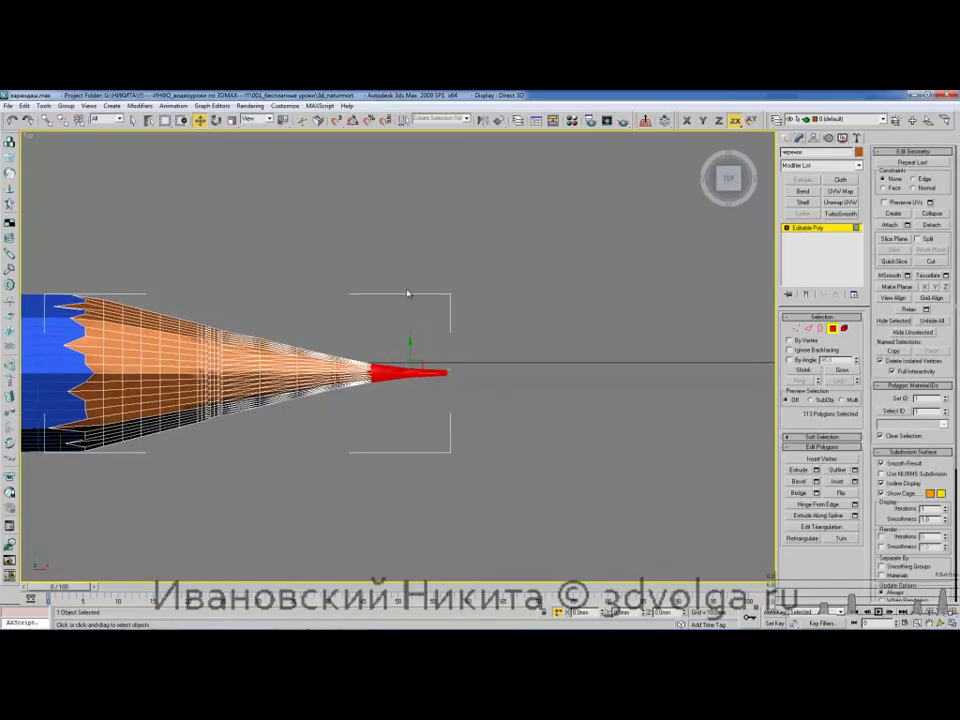
scroll(390, 356, up, 4)
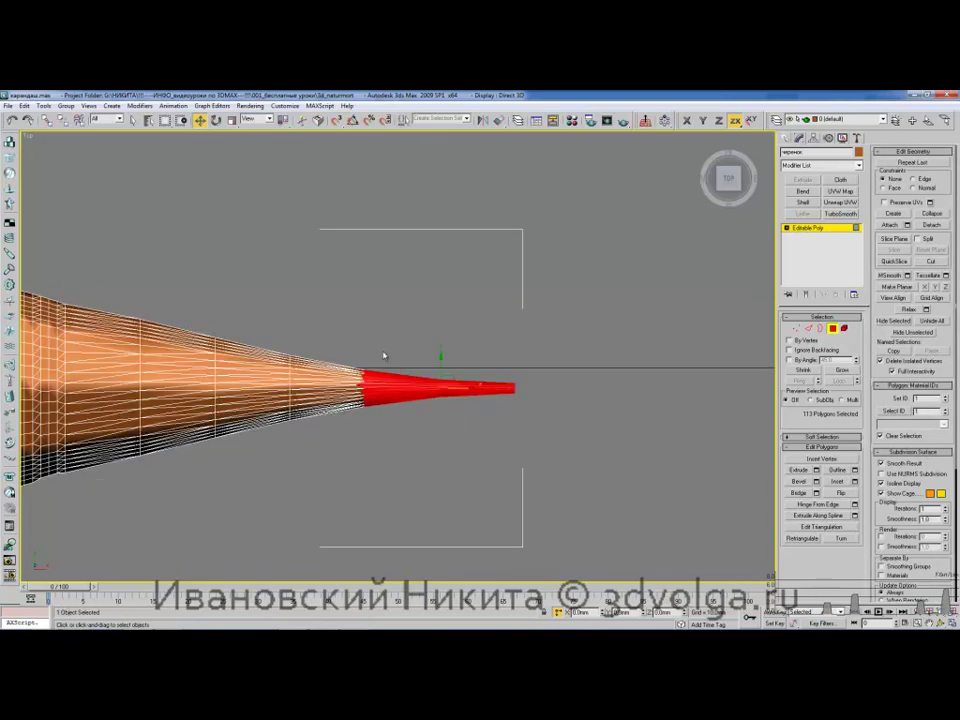
click(937, 227)
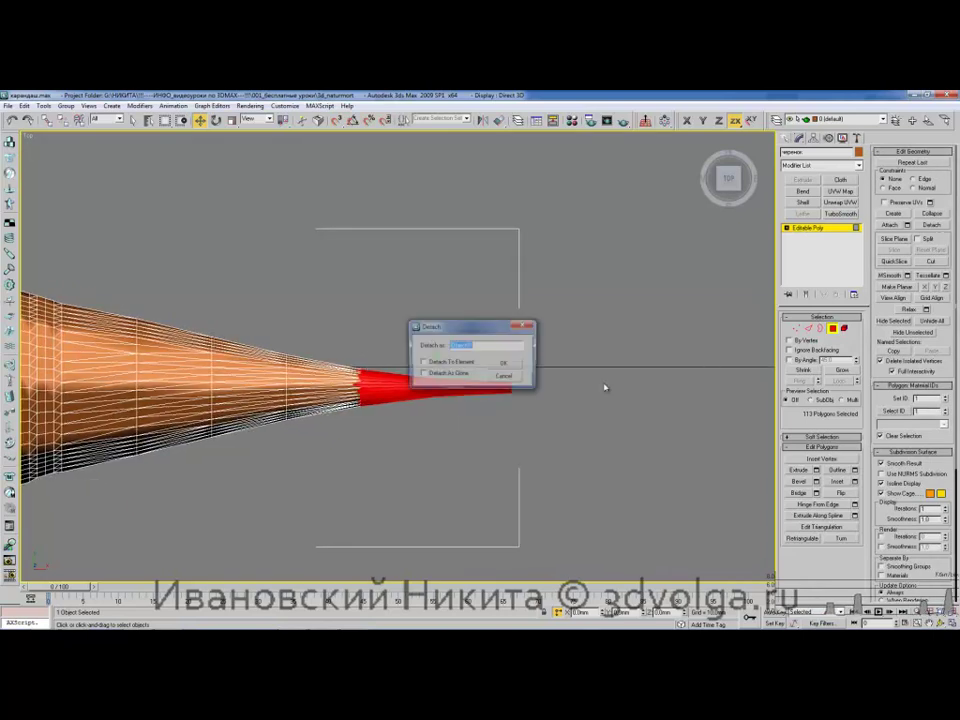
click(505, 363)
Leave polygon editing and select the detached lead object at the pencil's point
middle_drag(401, 371, 466, 380)
click(803, 230)
click(569, 315)
click(485, 381)
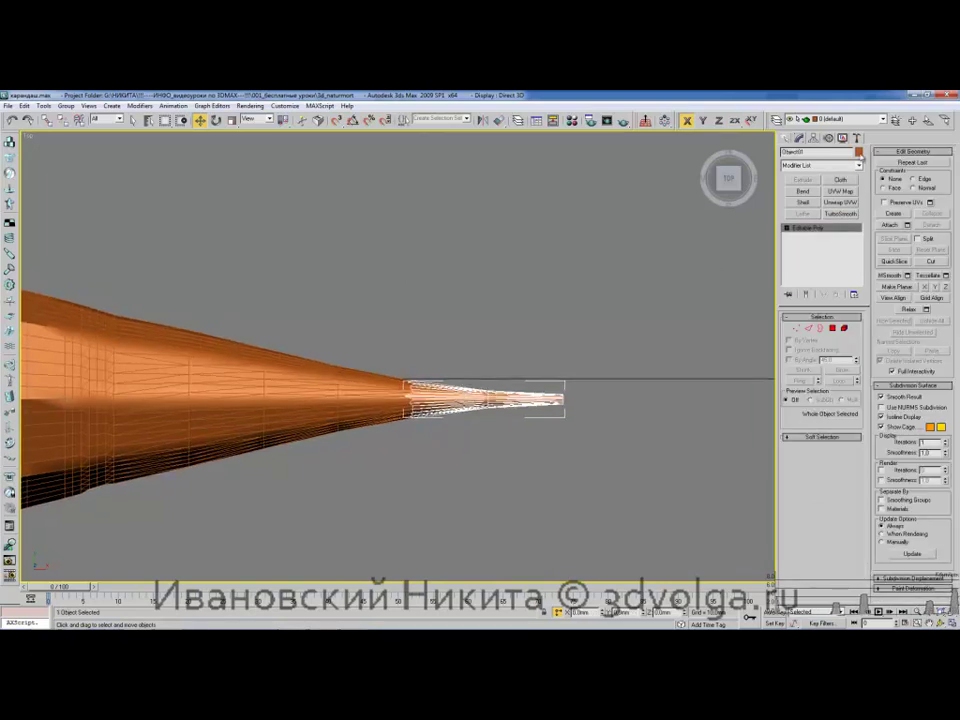
click(859, 153)
click(559, 419)
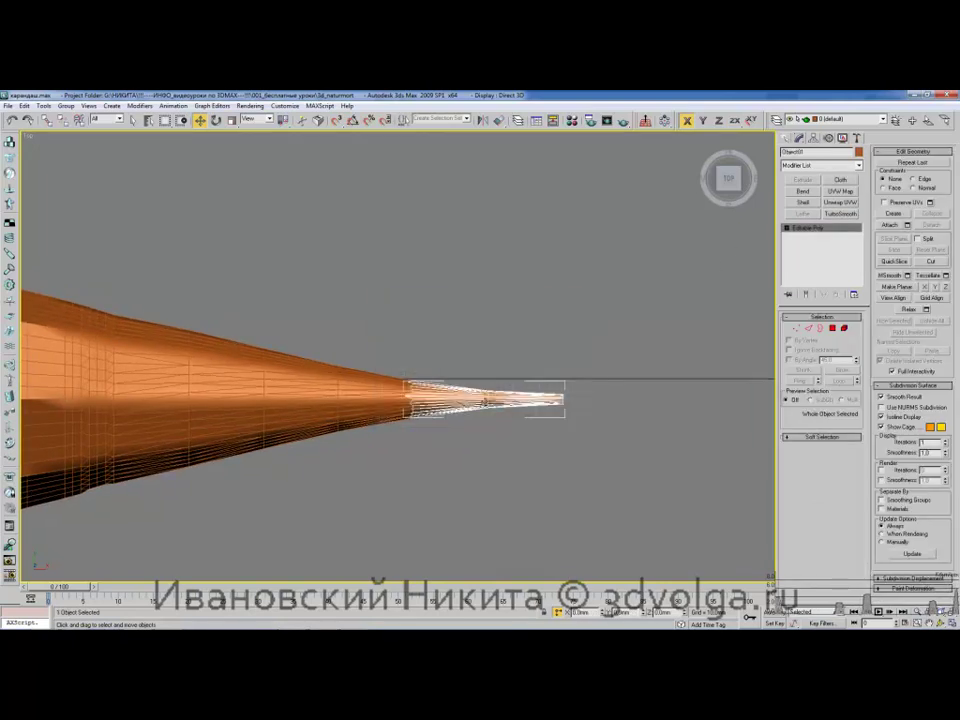
Change the fourth sample slot in the Material Editor to a VRayMtl material
key(m)
click(646, 215)
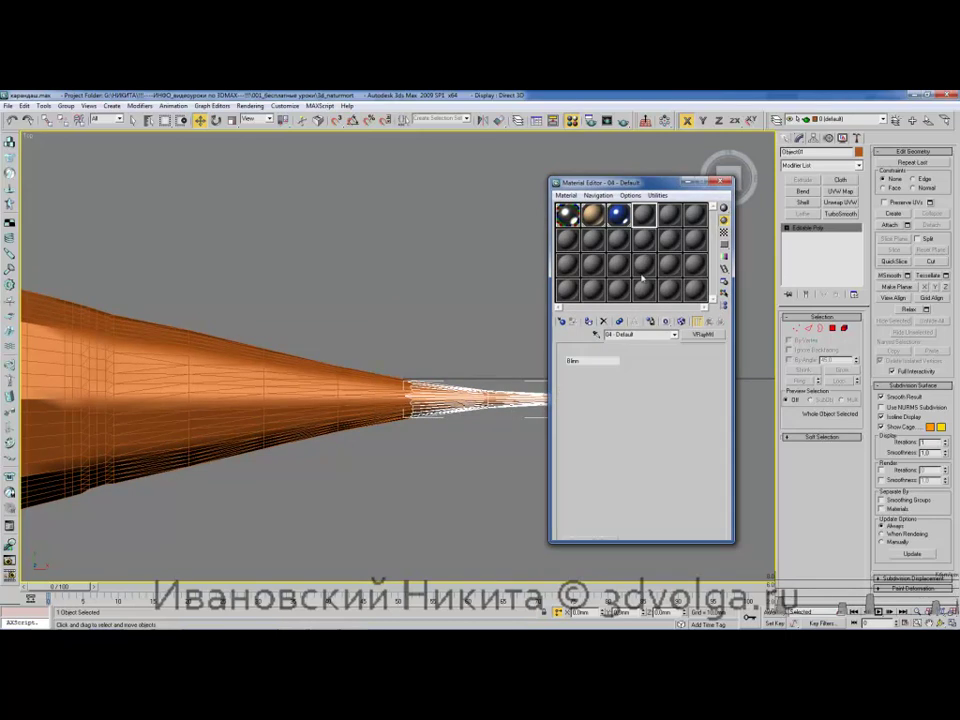
drag(604, 183, 558, 173)
click(660, 326)
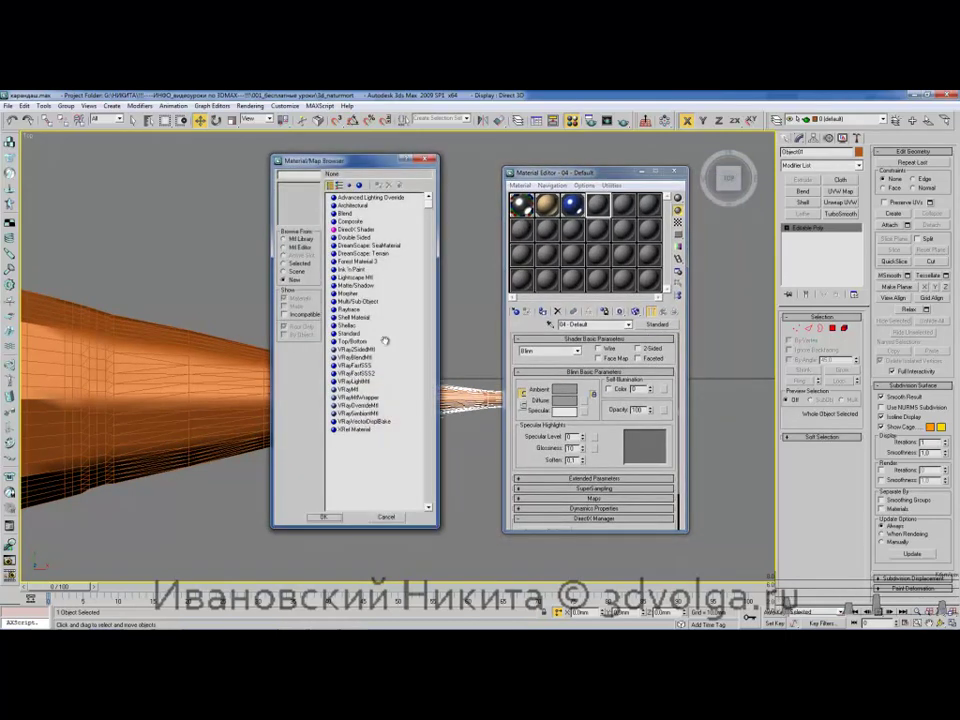
double_click(348, 389)
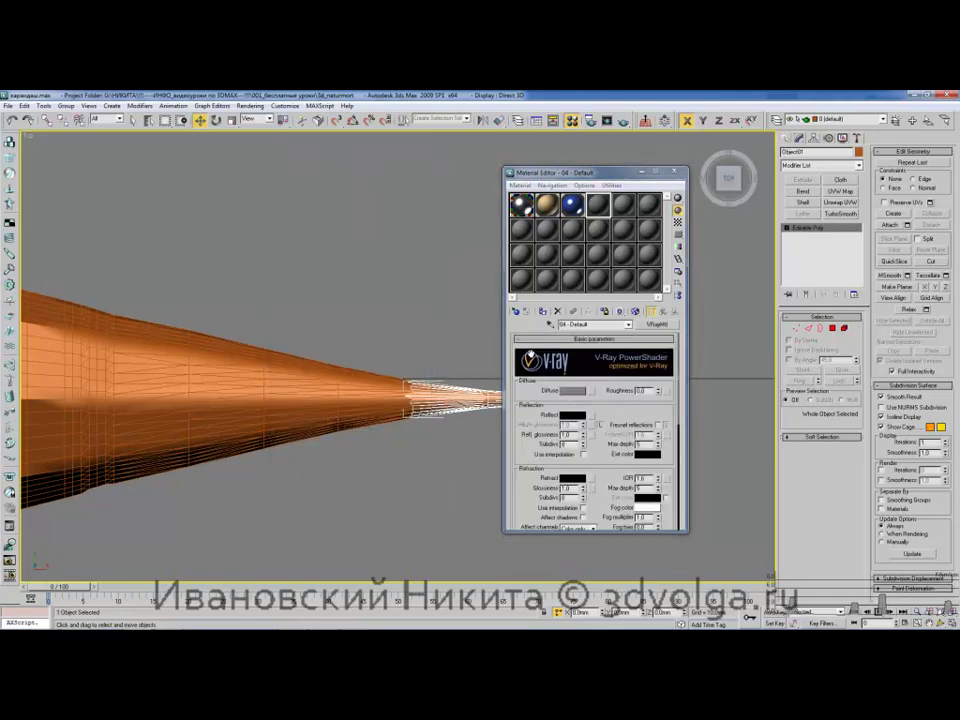
Set the new material's diffuse color to black and its reflection color to dark grey with value about 45
click(572, 391)
click(286, 162)
click(367, 237)
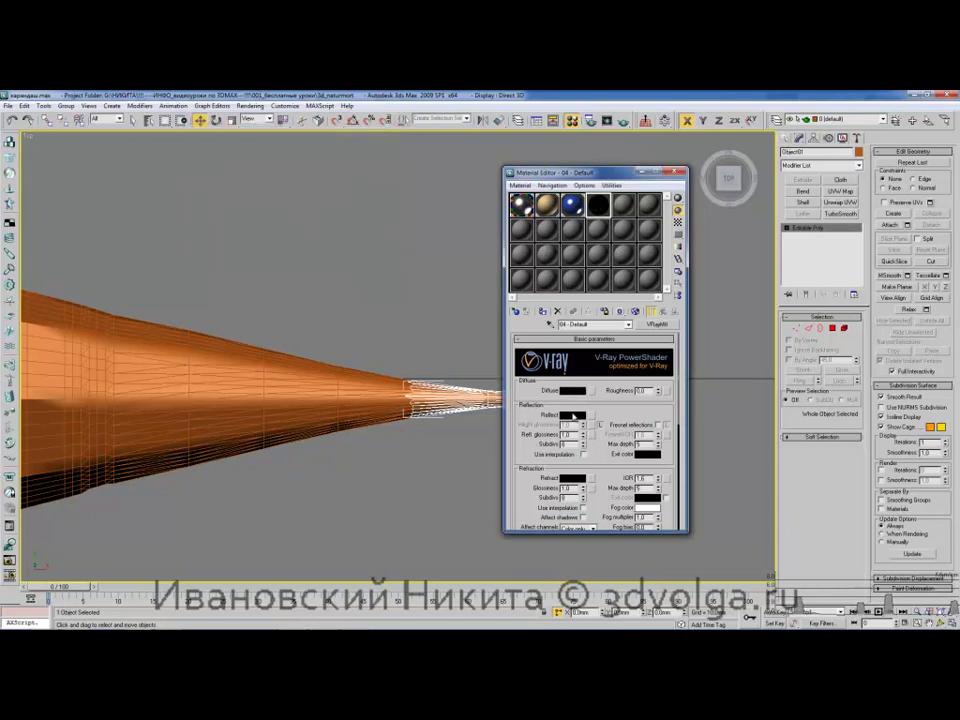
click(573, 415)
drag(285, 159, 287, 167)
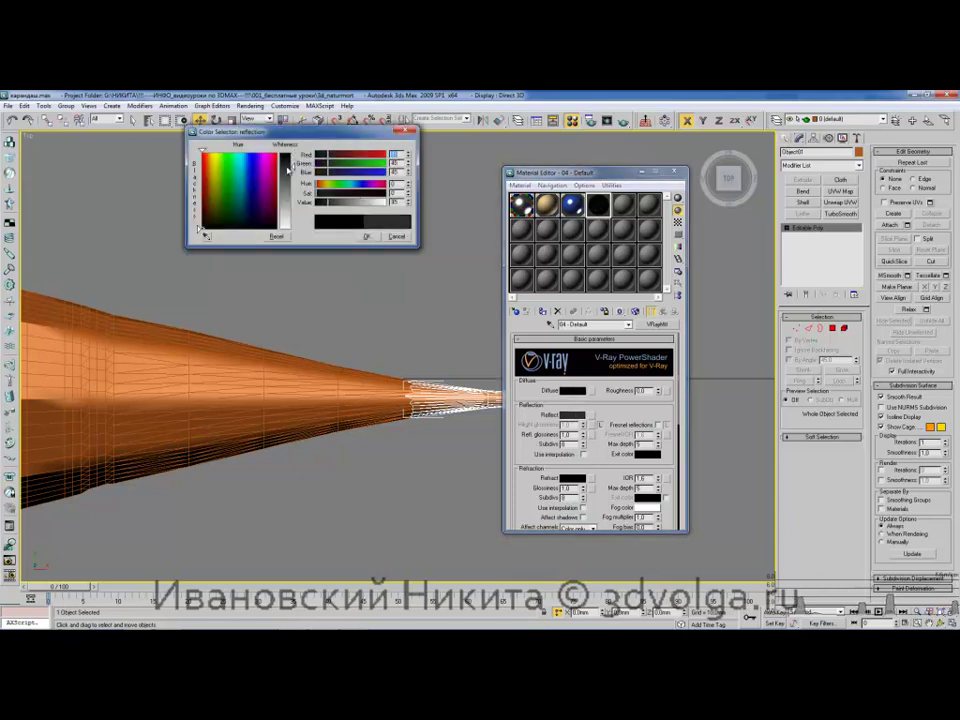
click(366, 236)
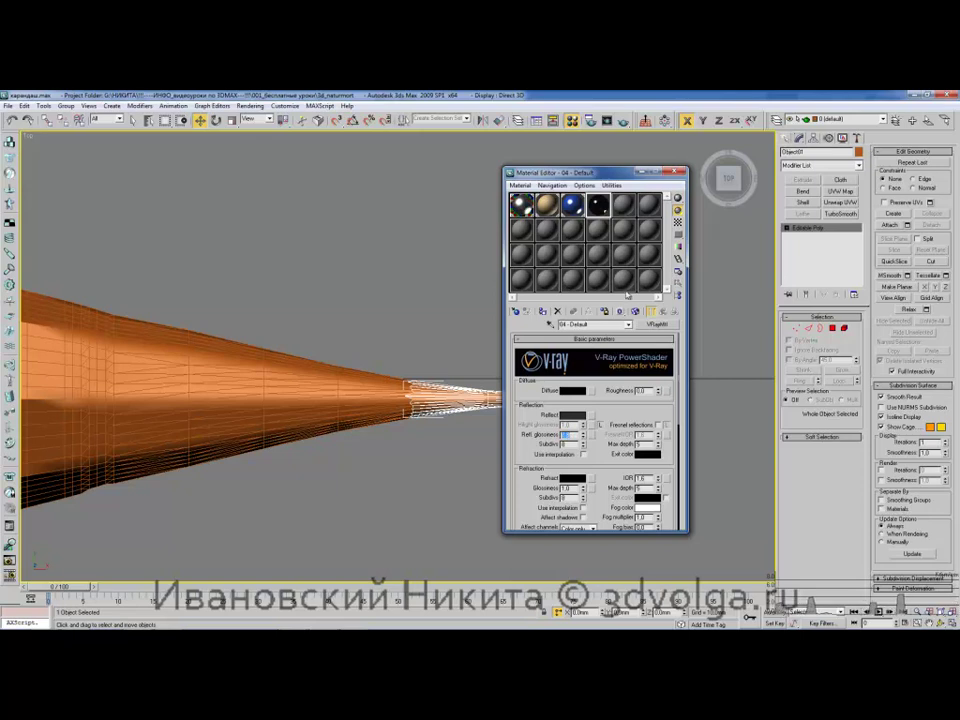
Assign the black material to the lead, close the Material Editor and clear the selection
mouse_move(592, 173)
mouse_down()
mouse_move(670, 180)
mouse_move(537, 371)
mouse_move(381, 336)
mouse_up()
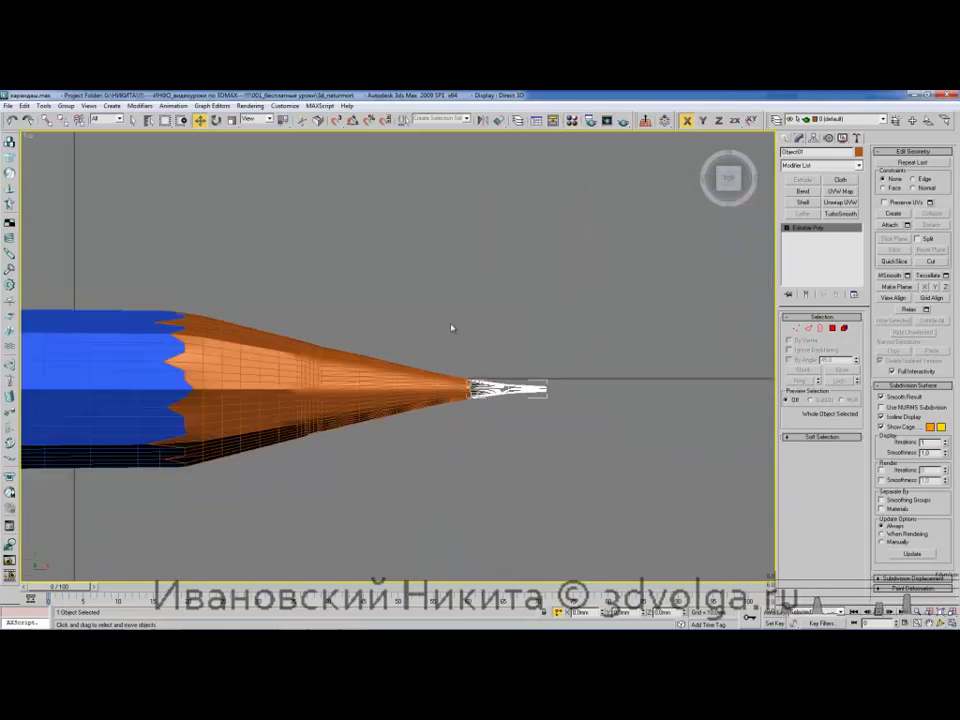
scroll(451, 328, down, 3)
click(415, 309)
Turn off the edged-faces display and bring the whole pencil into view
middle_drag(357, 337, 508, 345)
key(F4)
scroll(424, 347, down, 4)
mouse_move(394, 339)
middle_down()
mouse_move(447, 338)
mouse_move(420, 341)
mouse_move(445, 330)
middle_up()
scroll(402, 345, up, 2)
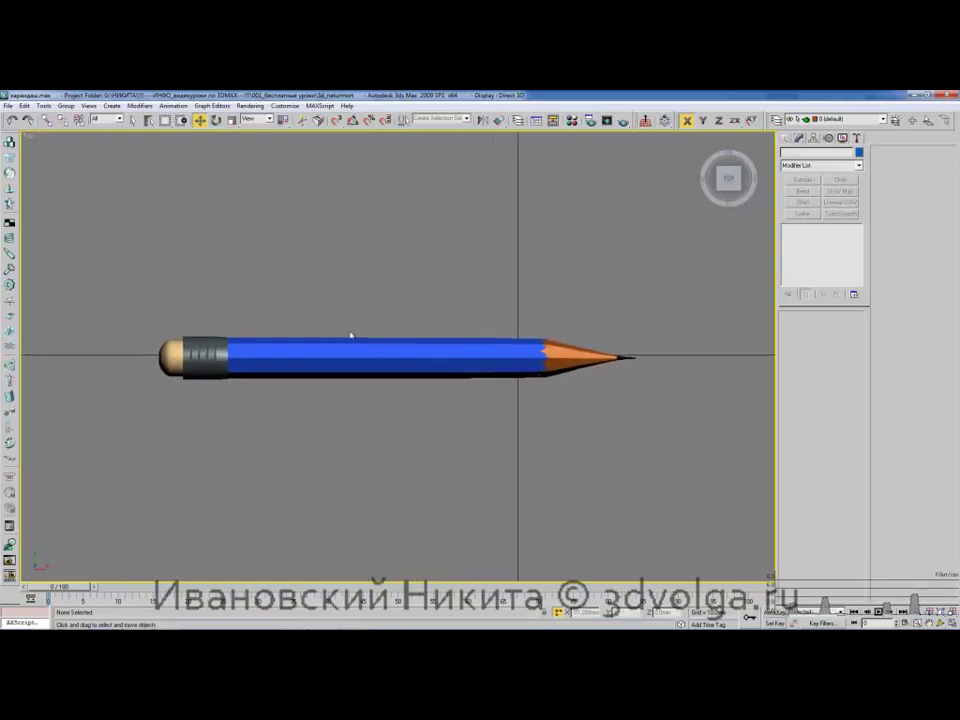
Select all parts of the pencil and save the scene as the incremented file карандаш01
drag(101, 281, 651, 435)
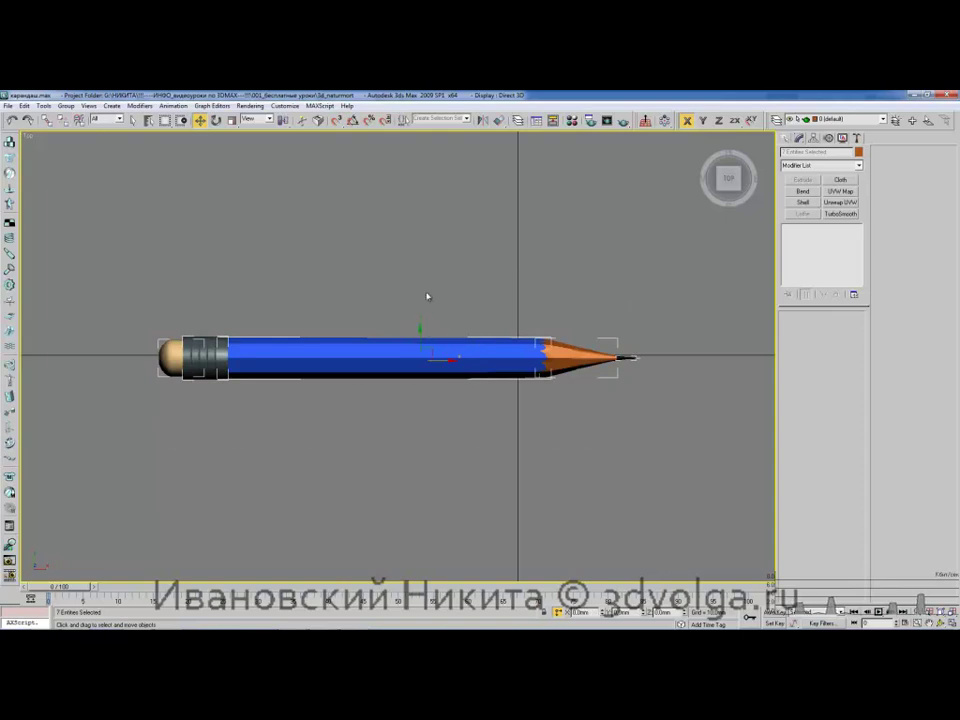
middle_drag(285, 288, 295, 288)
click(7, 106)
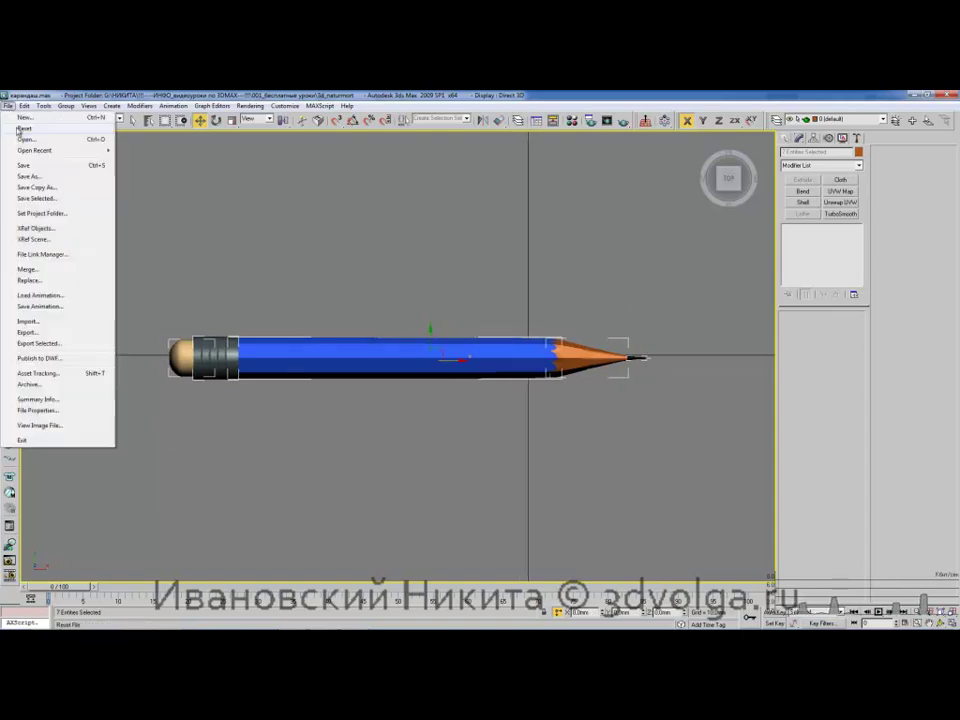
click(34, 178)
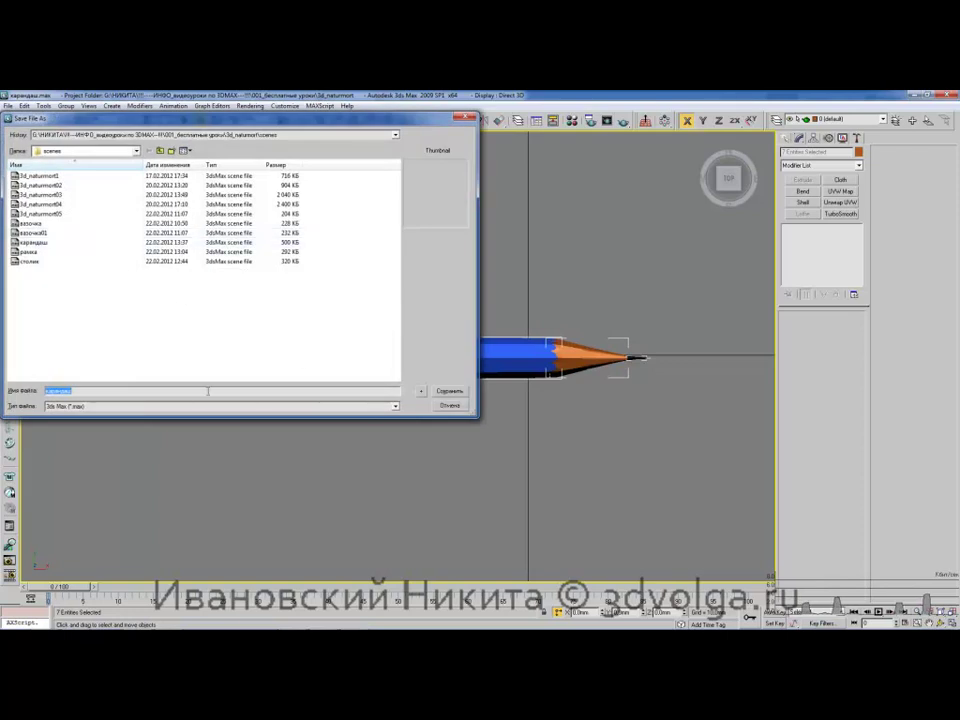
click(419, 393)
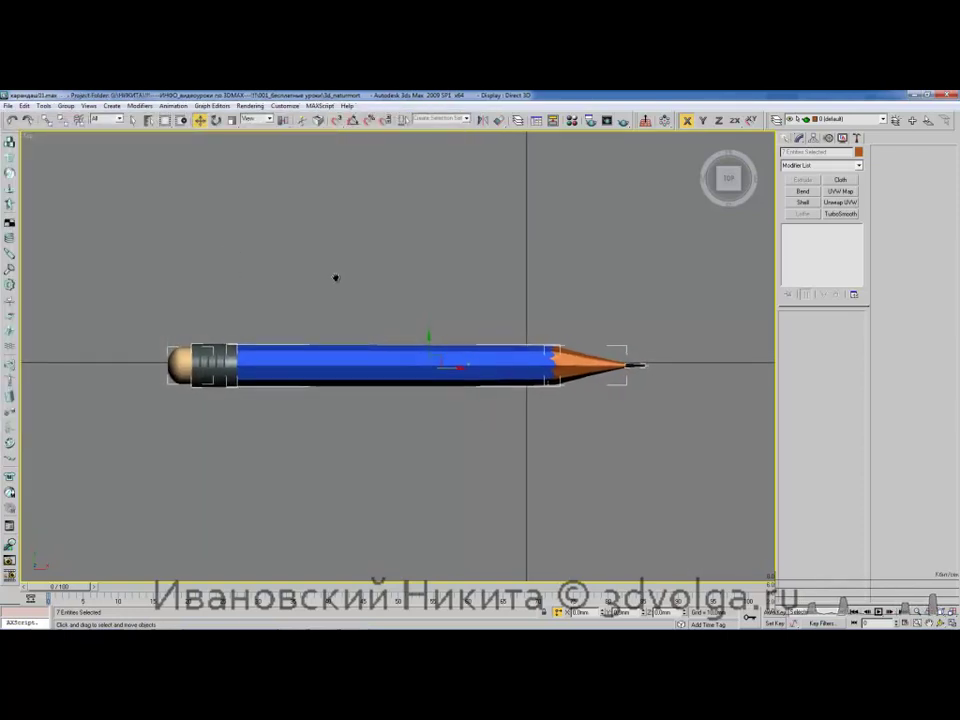
middle_drag(337, 281, 327, 277)
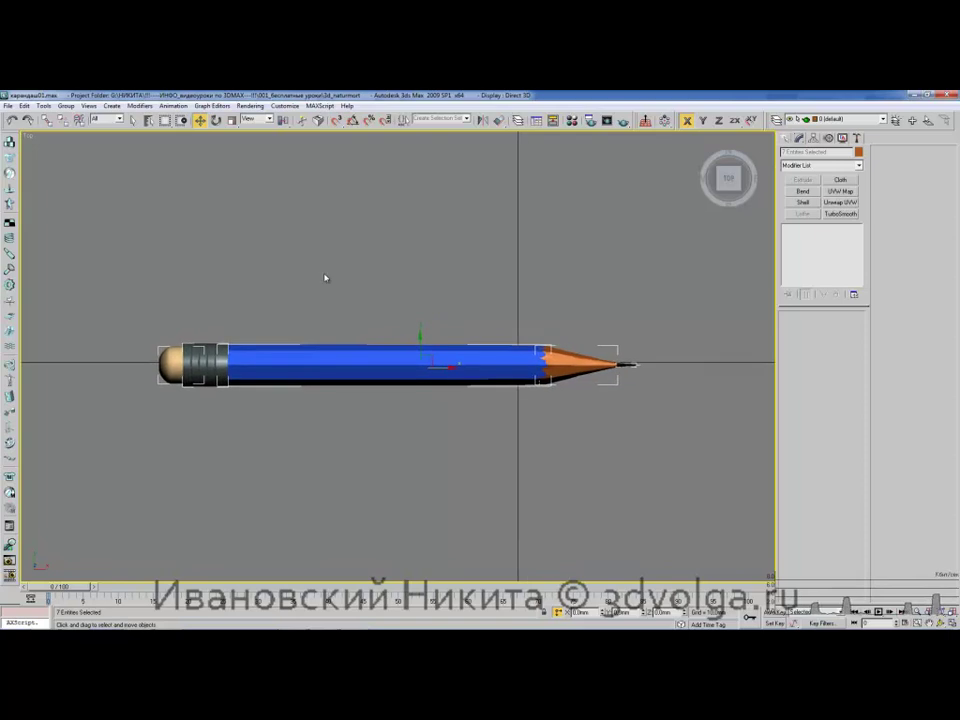